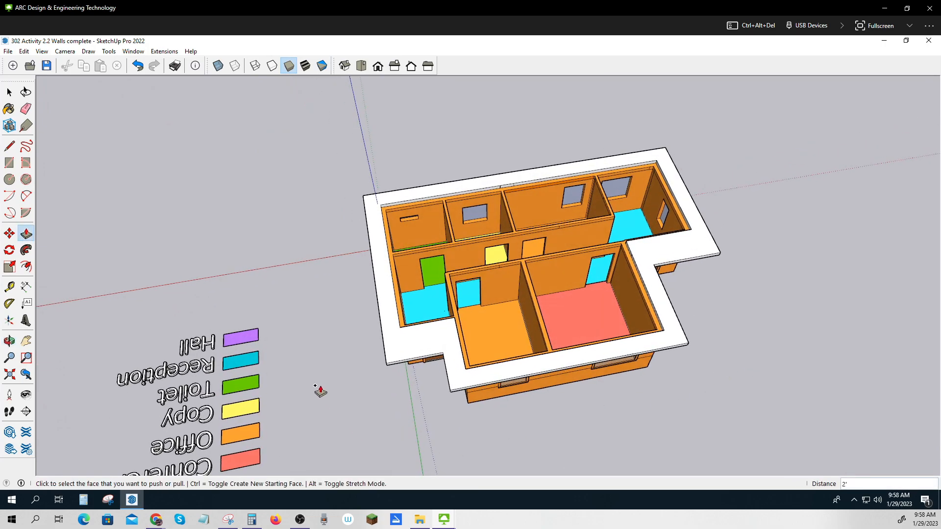
Step: Measure from the front corners of the roof overhang with the Tape Measure
click(9, 287)
click(450, 390)
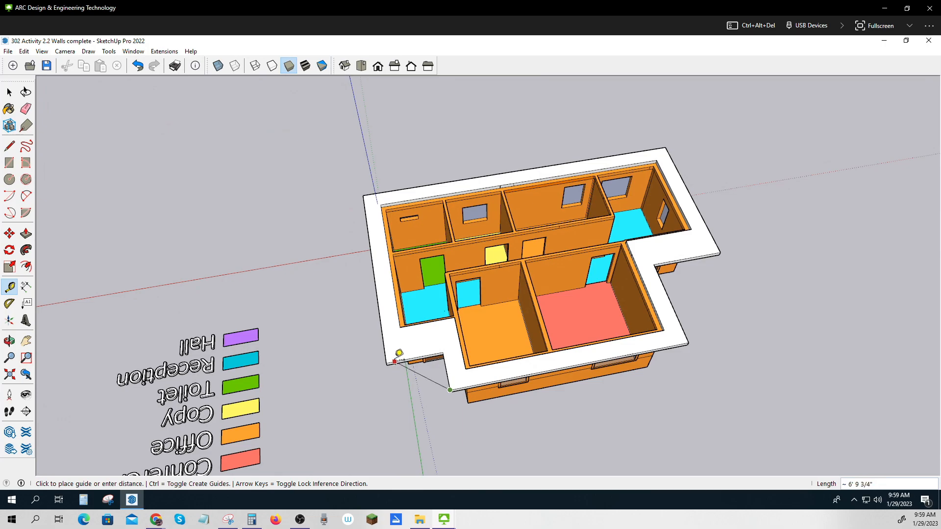
key(Escape)
click(386, 363)
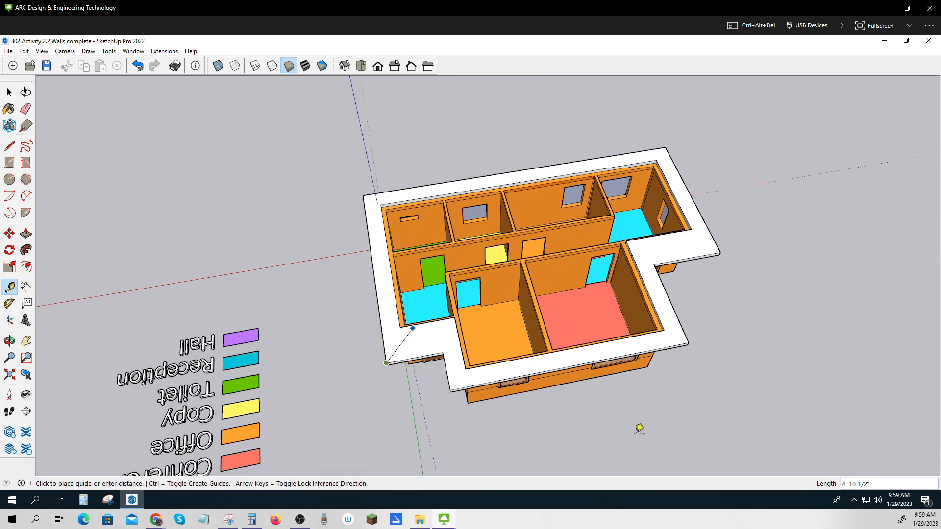
key(Escape)
Step: Place a 26.5-degree protractor guide rising from the front eave's upper corner beside the entrance door, in the plane of the fascia
middle_drag(597, 444, 556, 269)
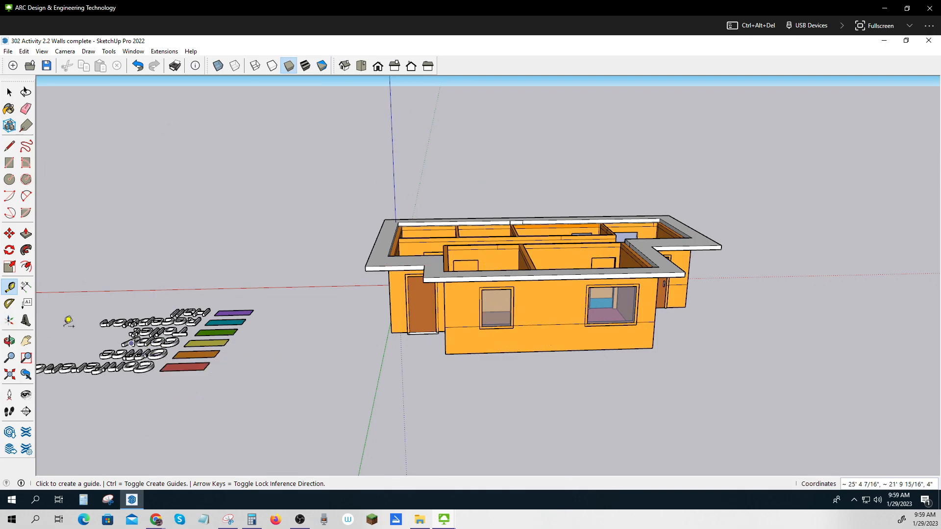
click(9, 306)
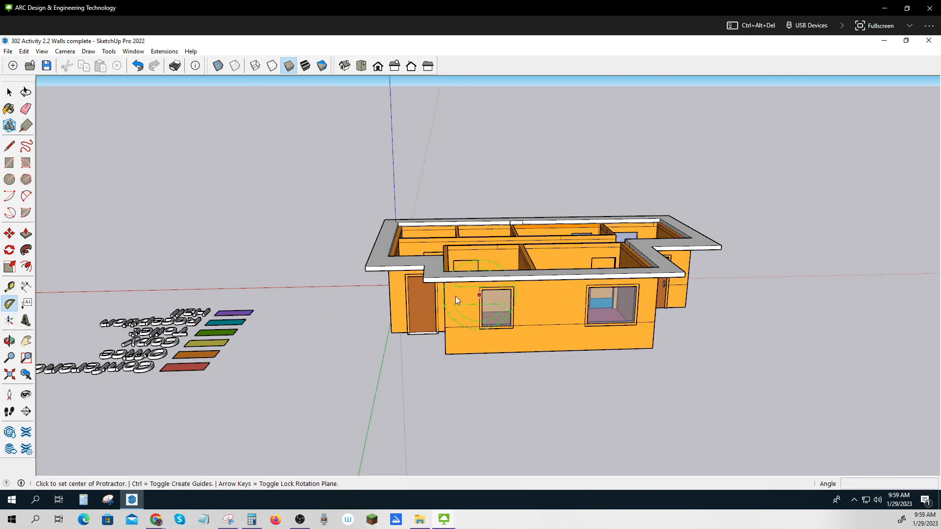
scroll(453, 296, down, 1)
scroll(449, 296, up, 3)
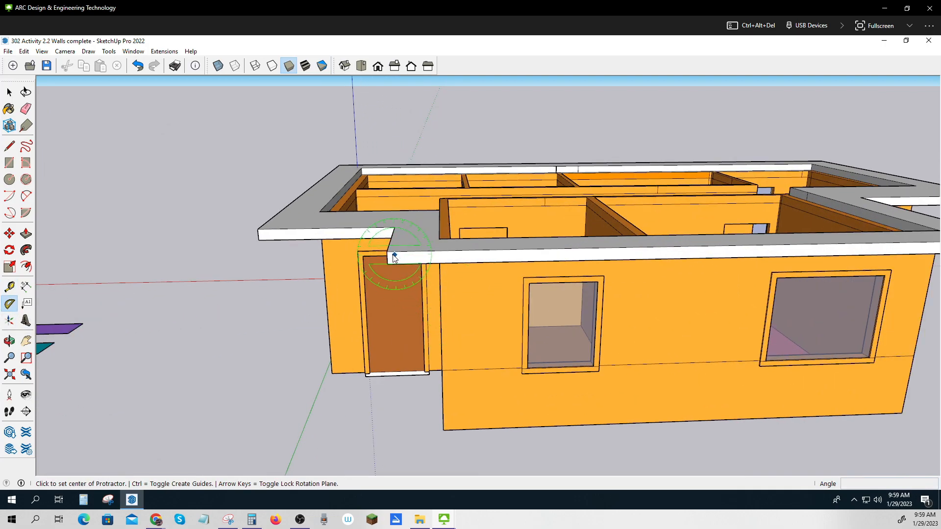
click(386, 252)
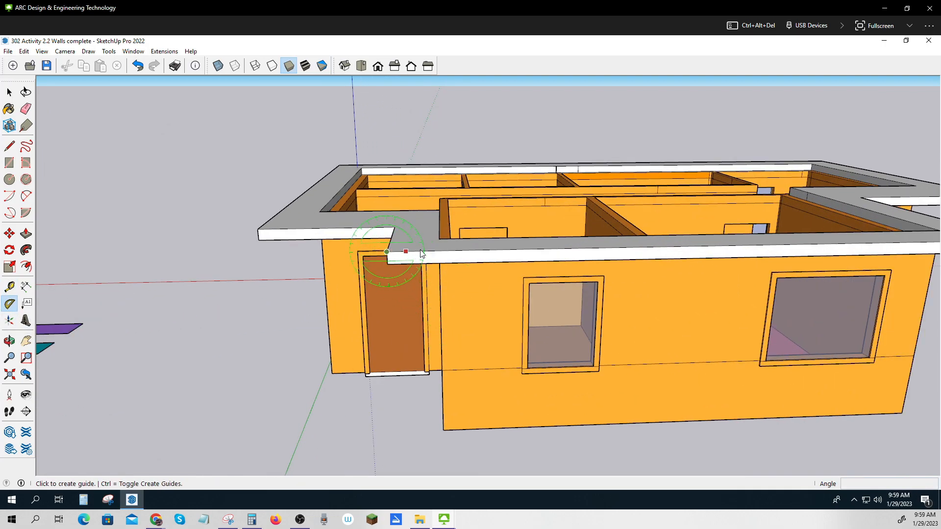
click(463, 251)
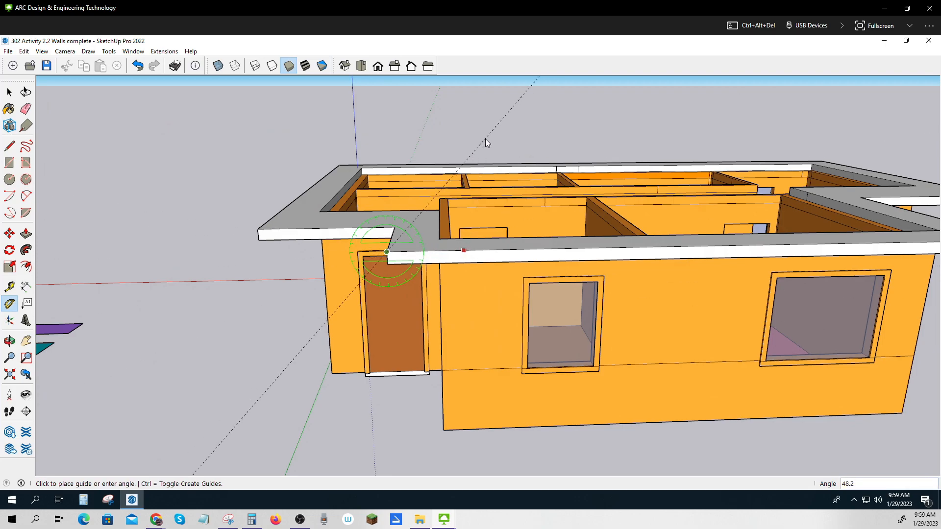
key(Return)
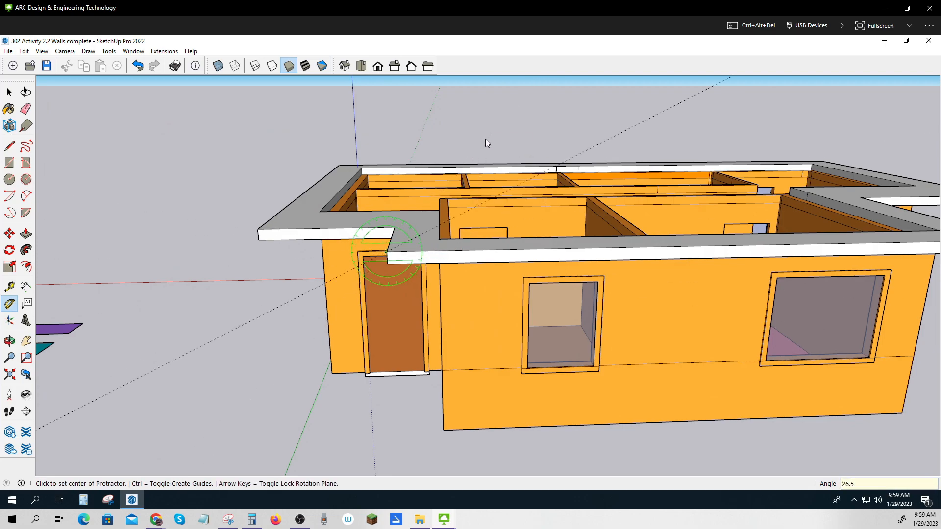
Step: Try to place a 26.5-degree protractor guide at the opposite upper corner of the front eave
middle_drag(699, 240, 611, 248)
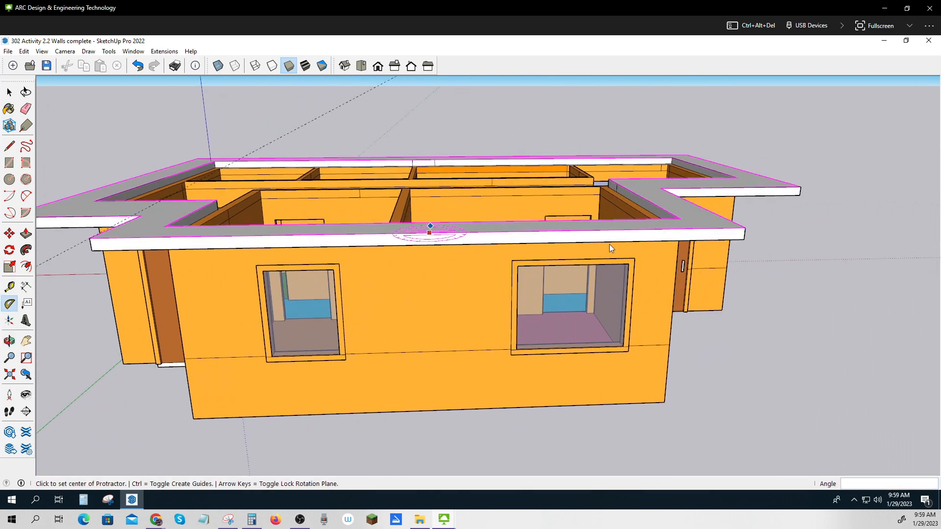
click(745, 228)
click(676, 229)
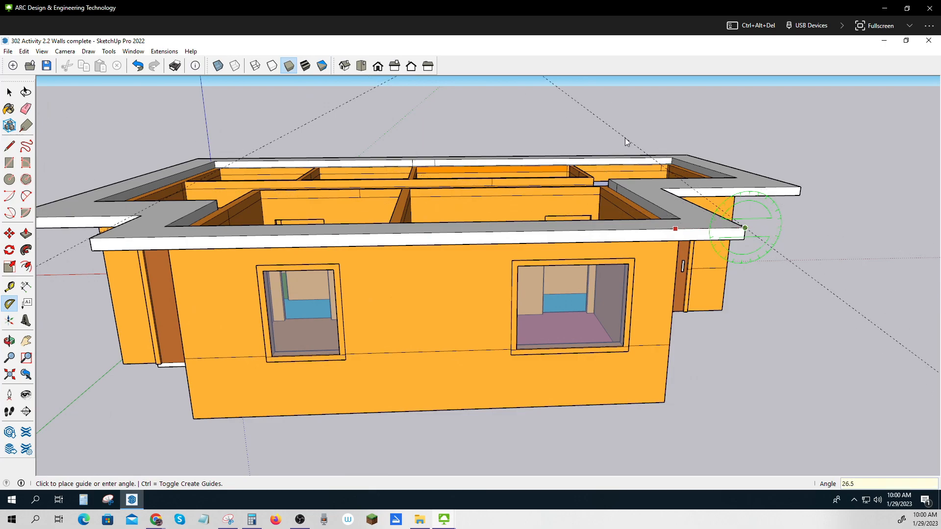
key(Return)
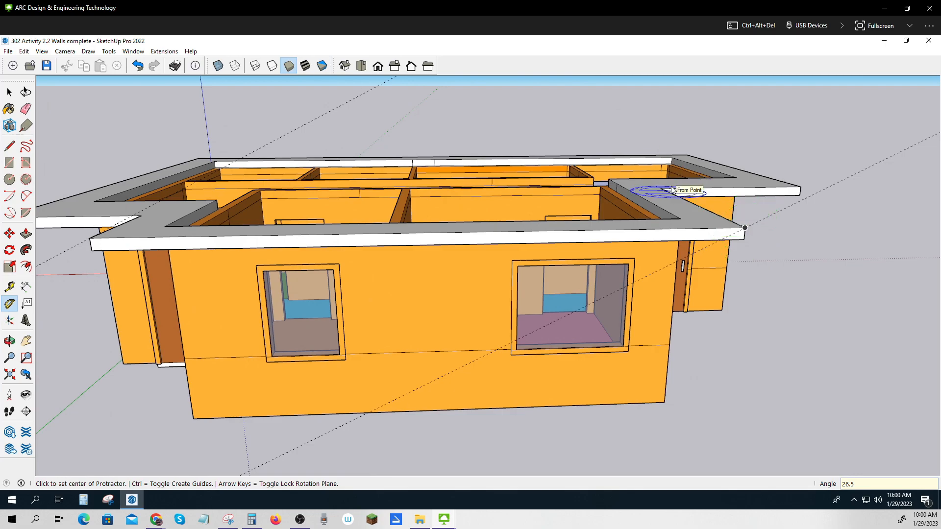
key(ctrl+z)
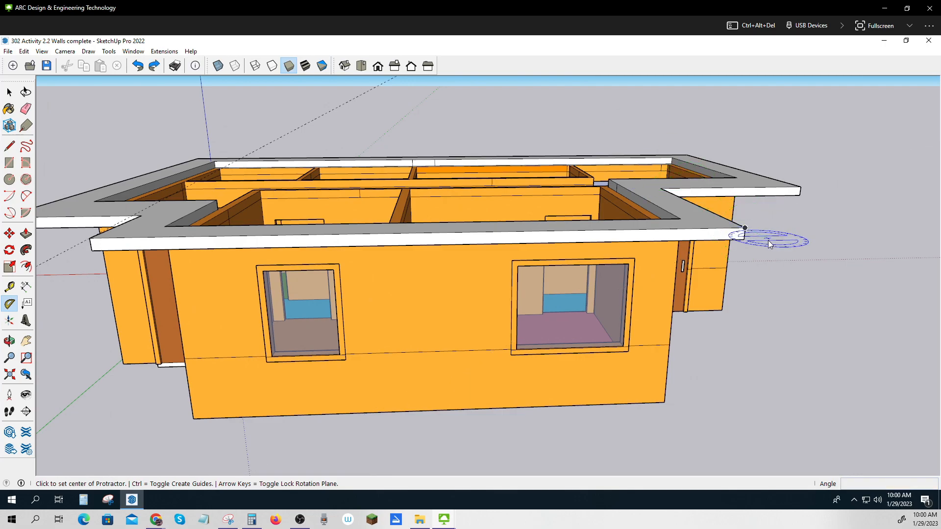
click(745, 229)
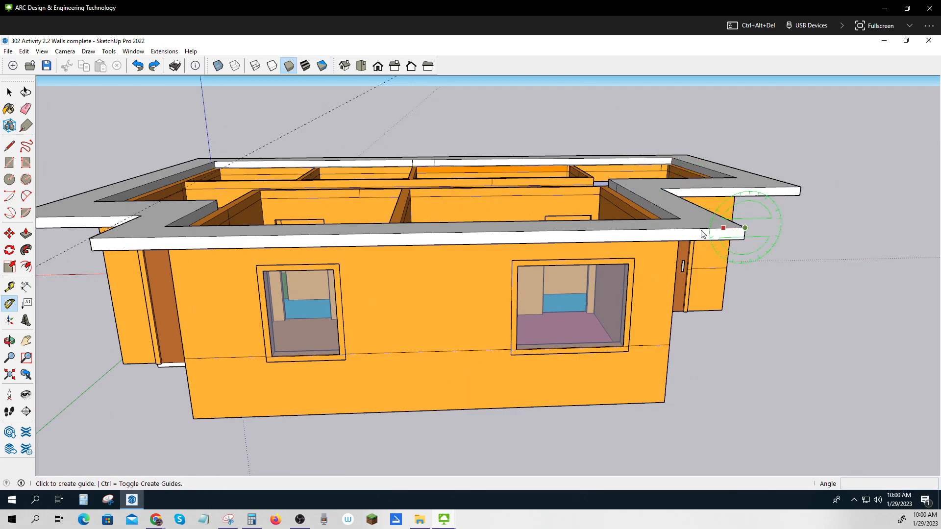
click(668, 229)
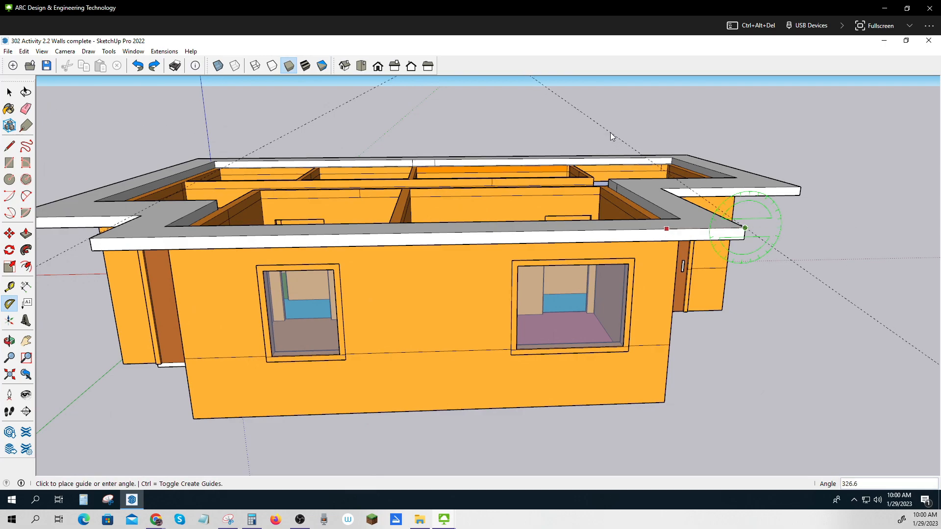
key(Return)
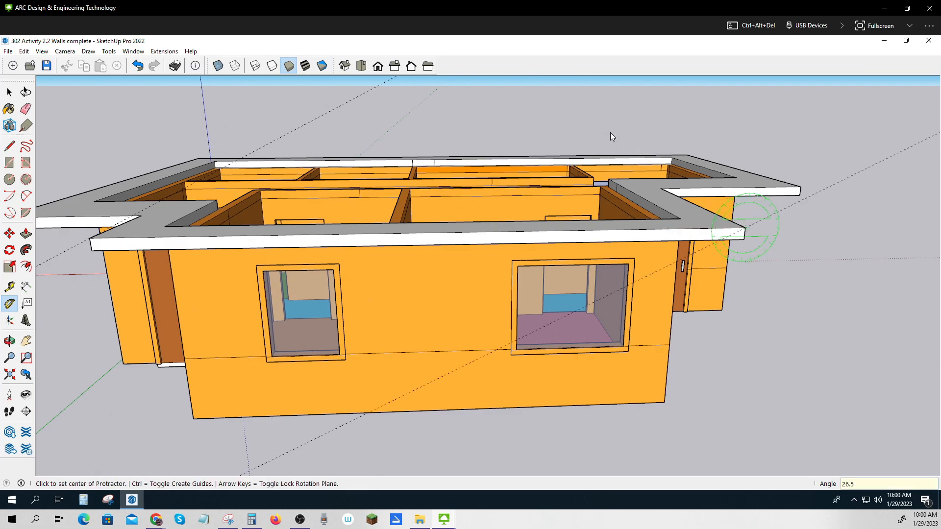
Step: Place a 26.5-degree guide from the opposite front eave corner rising toward the first guide, and erase the wrongly sloped guide
click(745, 229)
click(660, 229)
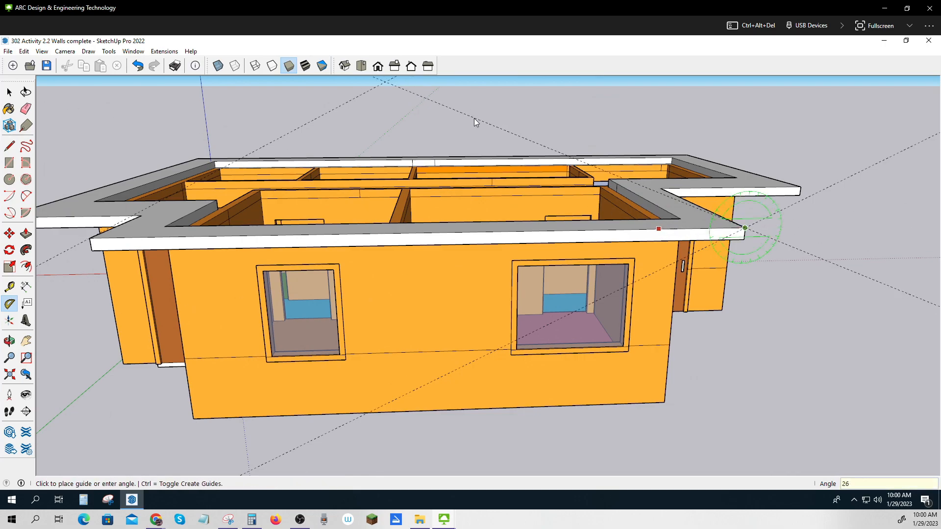
key(Return)
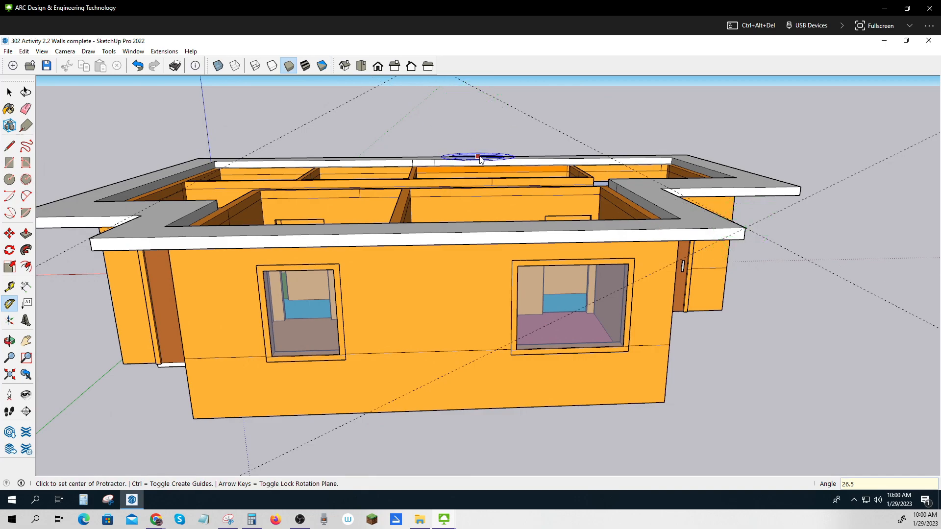
scroll(464, 237, down, 3)
click(26, 109)
drag(349, 357, 329, 343)
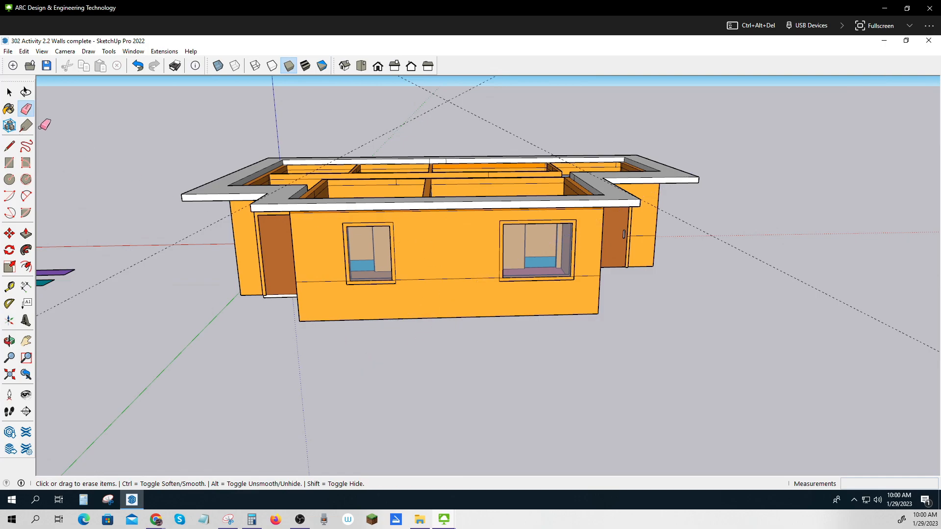
Step: Draw a vertical line about 6' 6" long from the guides' intersection down to the front eave's upper edge
click(9, 145)
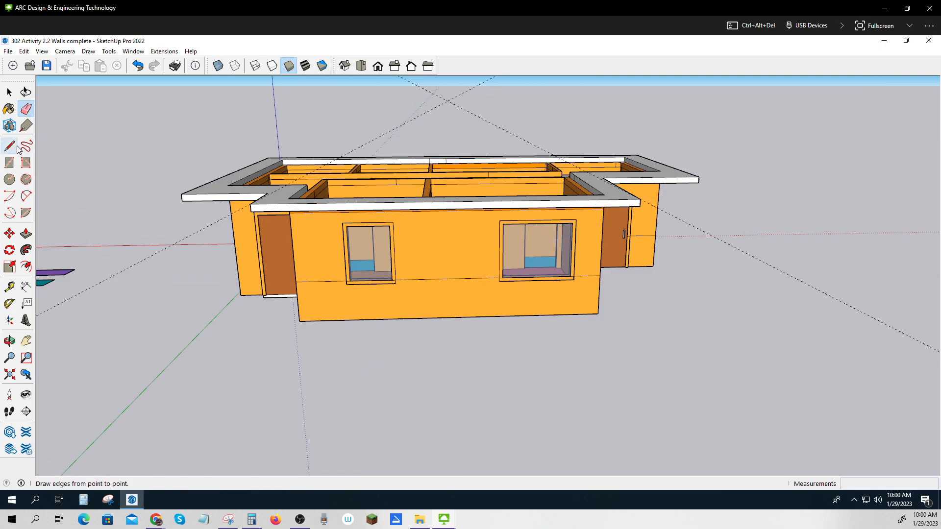
click(447, 101)
click(449, 201)
key(Escape)
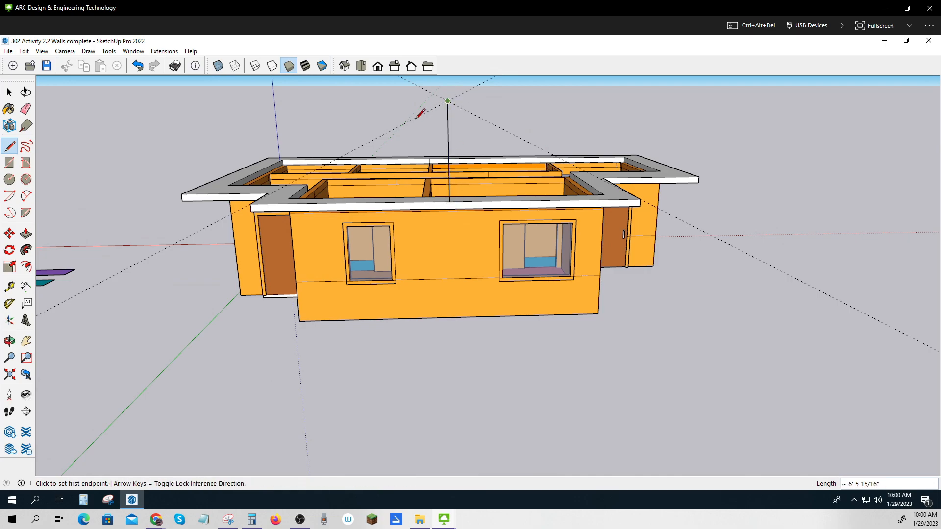
Step: Draw both sloping gable edges from the front eave corners to the apex and erase the vertical centre line
click(250, 204)
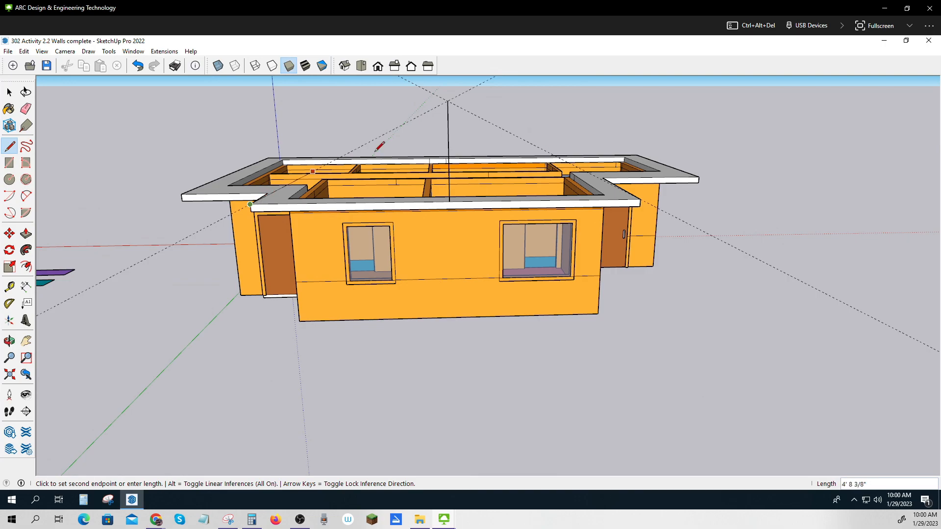
click(447, 101)
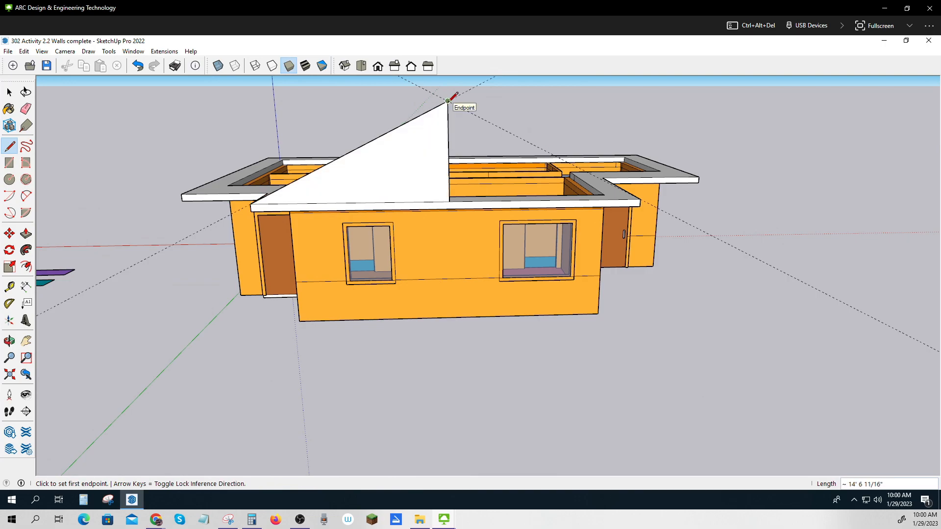
click(448, 100)
click(641, 200)
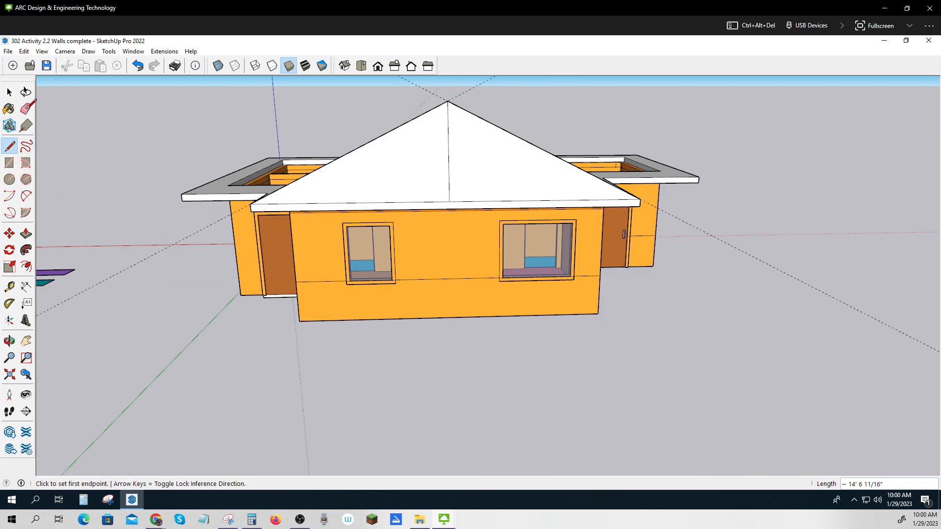
click(26, 109)
click(448, 183)
Step: Push/Pull the triangular gable face back over the building by about 28' 5" to form the roof
key(o)
mouse_move(326, 364)
mouse_down()
mouse_move(625, 387)
mouse_move(612, 405)
mouse_up()
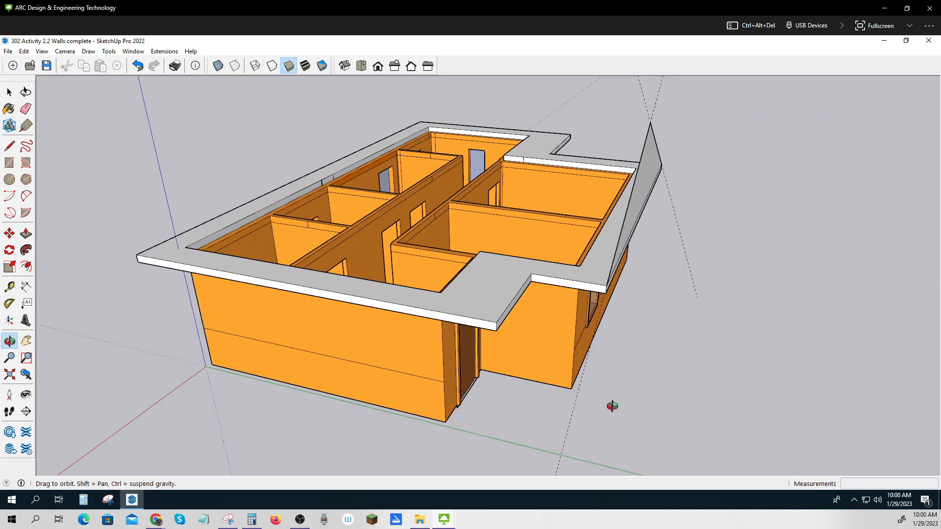
key(e)
scroll(619, 399, down, 2)
mouse_move(624, 388)
middle_down()
mouse_move(595, 372)
mouse_move(512, 386)
middle_up()
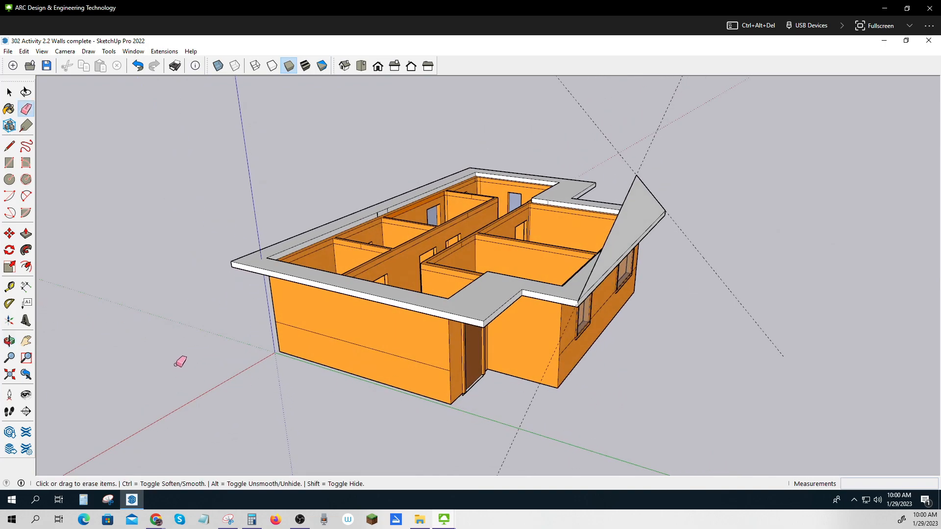
click(26, 233)
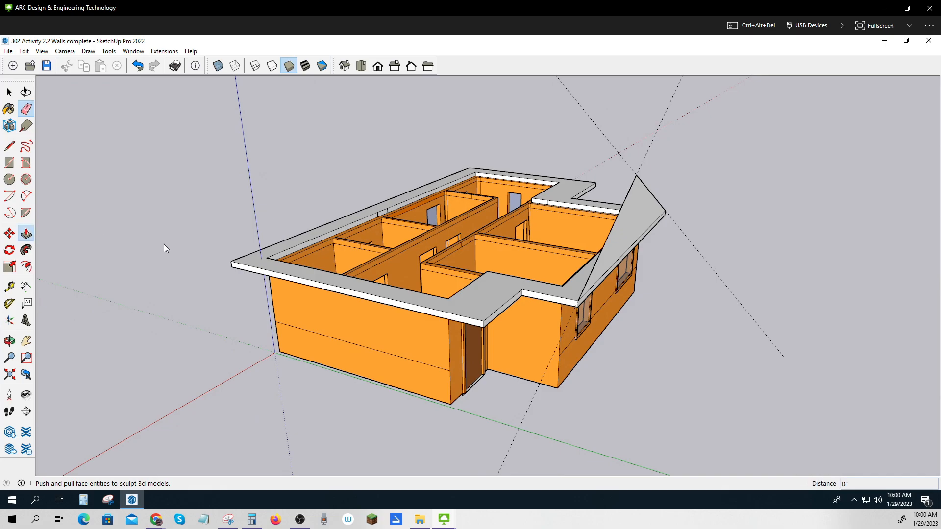
click(627, 233)
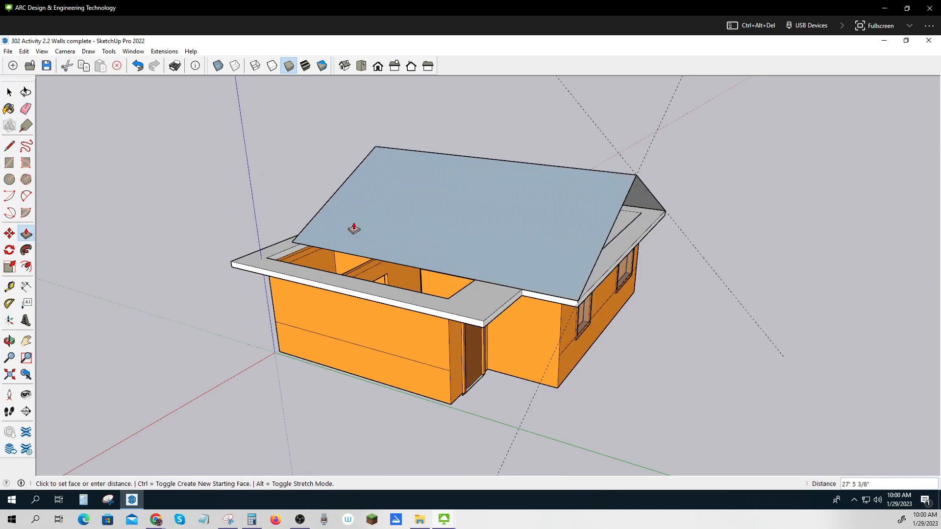
key(Escape)
Step: Close the open front gable by drawing a line from the apex to the eave edge, and erase that line
middle_drag(662, 382, 506, 372)
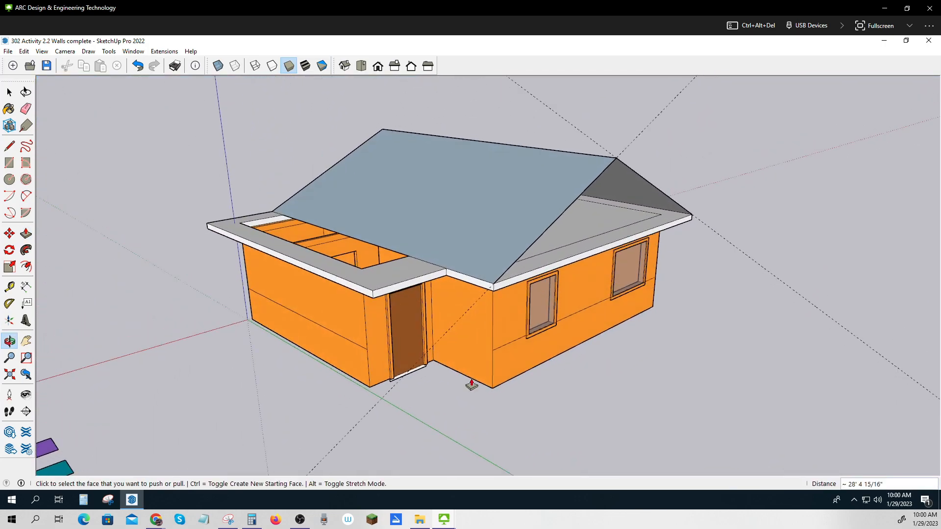
click(10, 146)
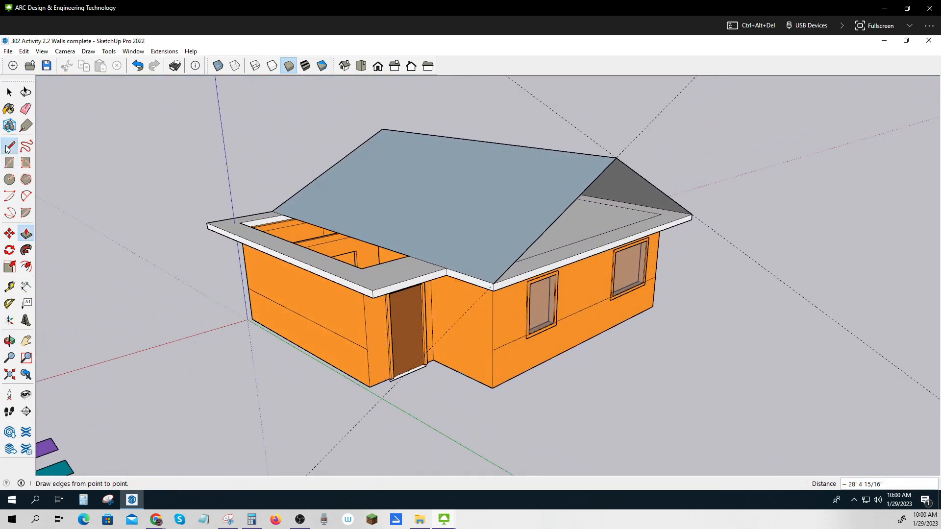
click(616, 158)
click(611, 243)
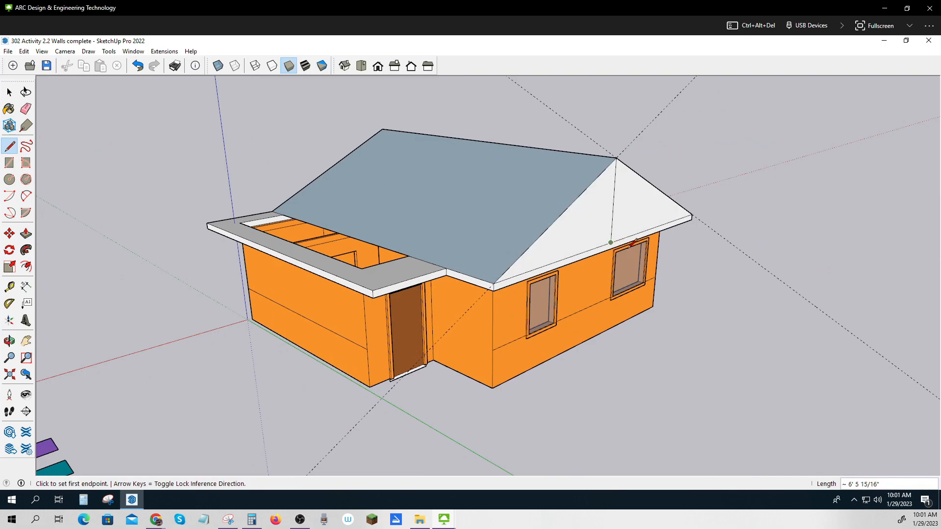
click(26, 108)
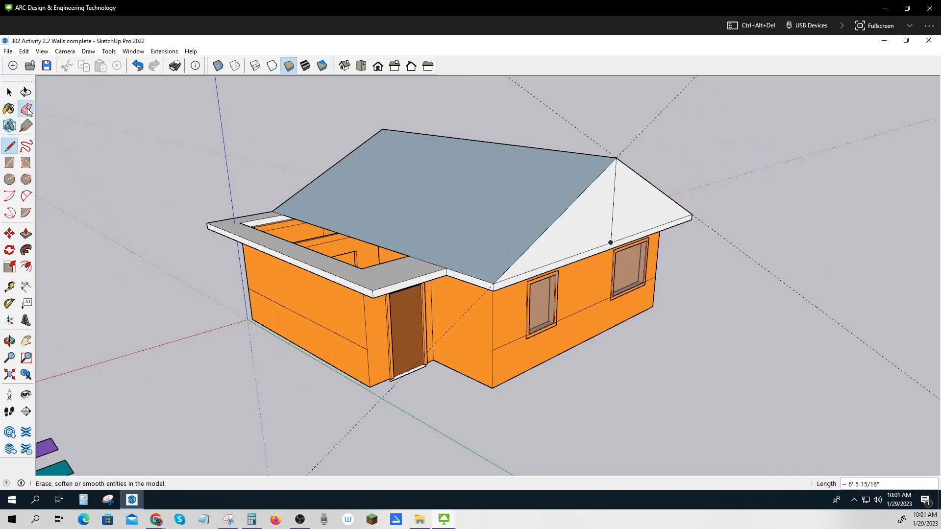
click(622, 216)
Step: Place a 26.5-degree protractor guide at the side eave's upper corner nearest the axes origin, measured from the eave's upper edge
mouse_move(706, 330)
middle_down()
mouse_move(931, 340)
mouse_move(918, 362)
mouse_move(699, 419)
mouse_move(752, 419)
mouse_move(736, 353)
mouse_move(708, 363)
mouse_move(679, 349)
middle_up()
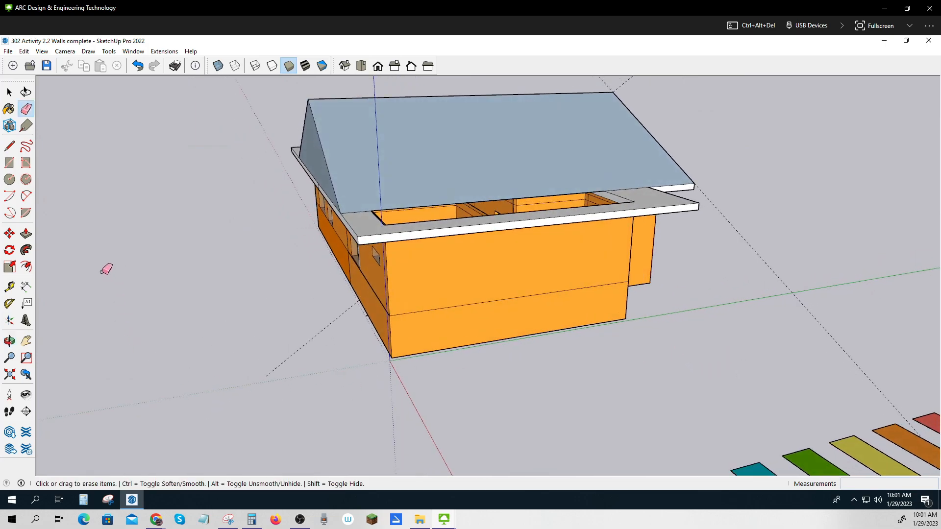
click(13, 305)
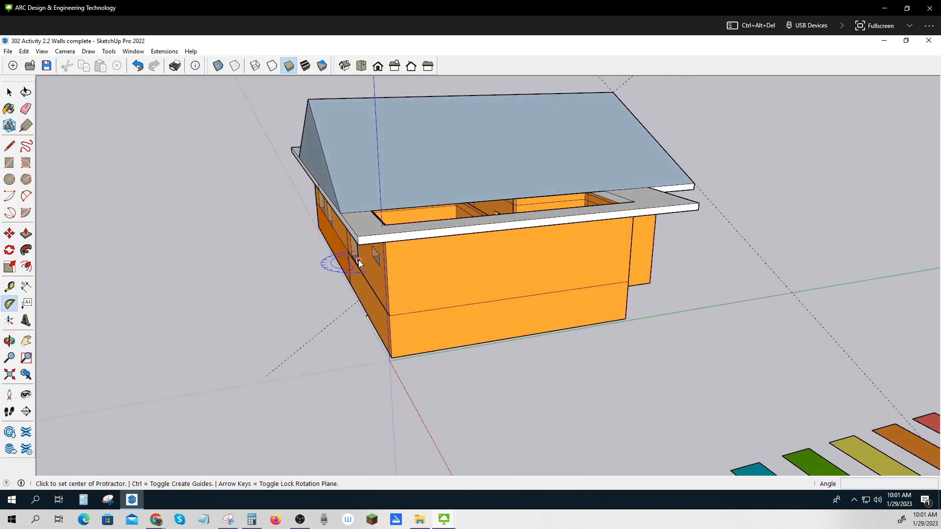
scroll(333, 265, down, 2)
scroll(363, 255, up, 4)
scroll(364, 253, up, 2)
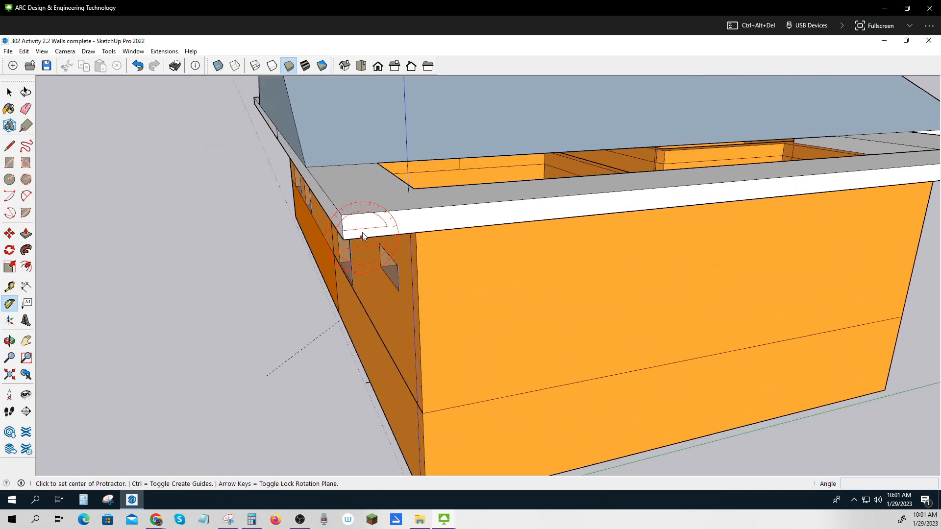
click(342, 216)
click(474, 204)
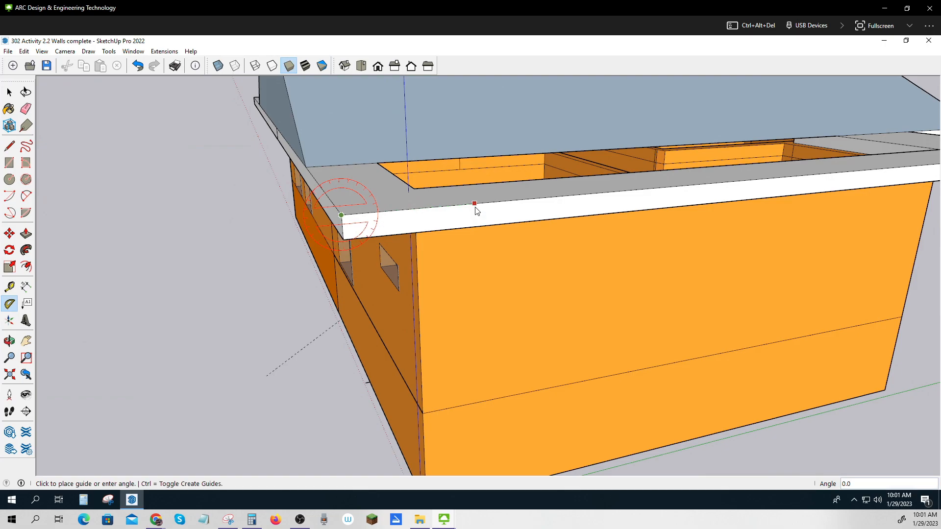
scroll(492, 162, down, 4)
scroll(492, 160, down, 2)
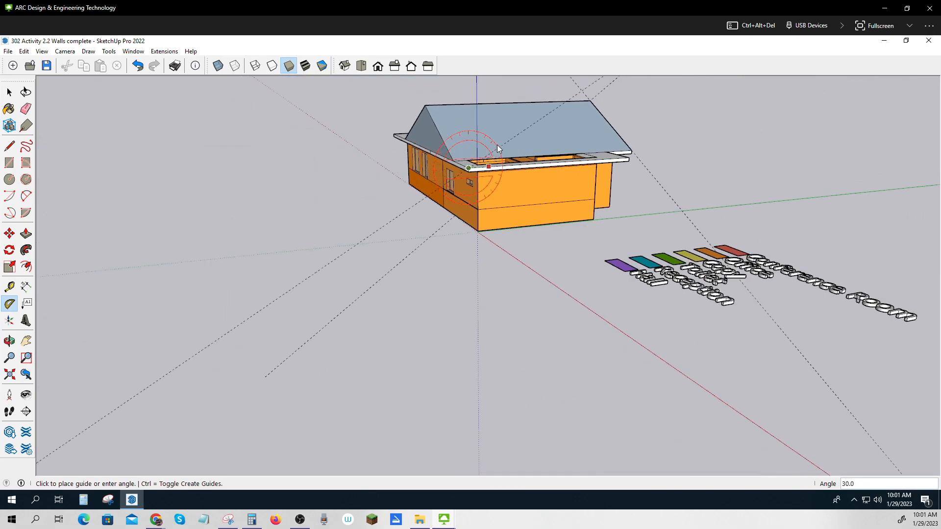
click(525, 86)
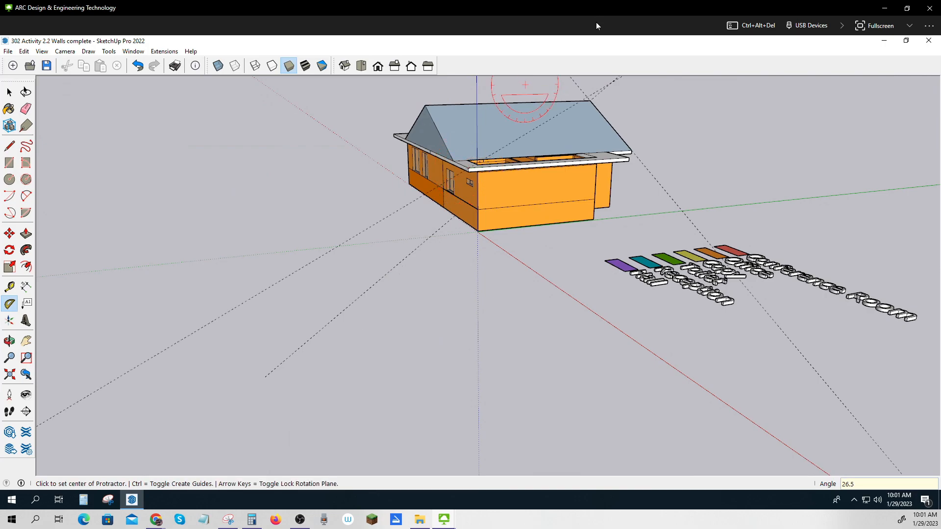
Step: Place a matching 26.5-degree guide at the opposite upper corner of the same side eave, sloping inward over the wall
click(629, 159)
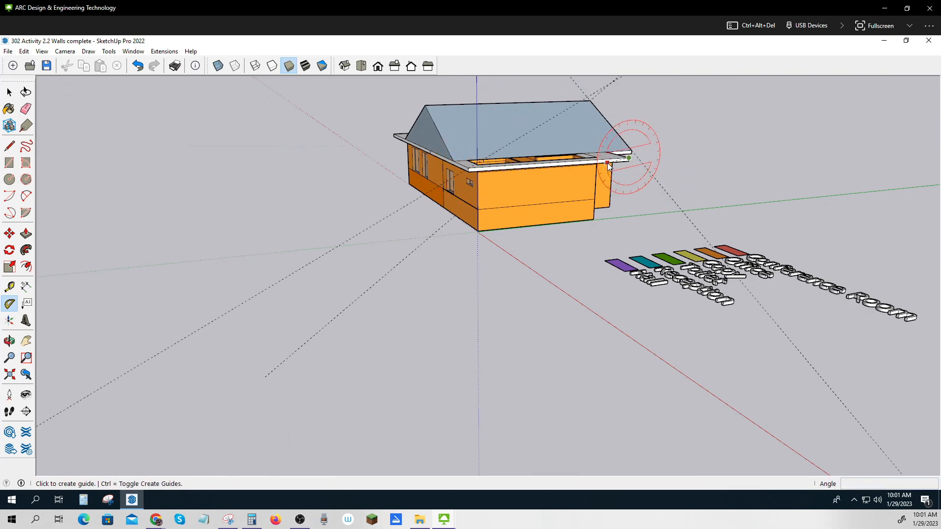
click(595, 161)
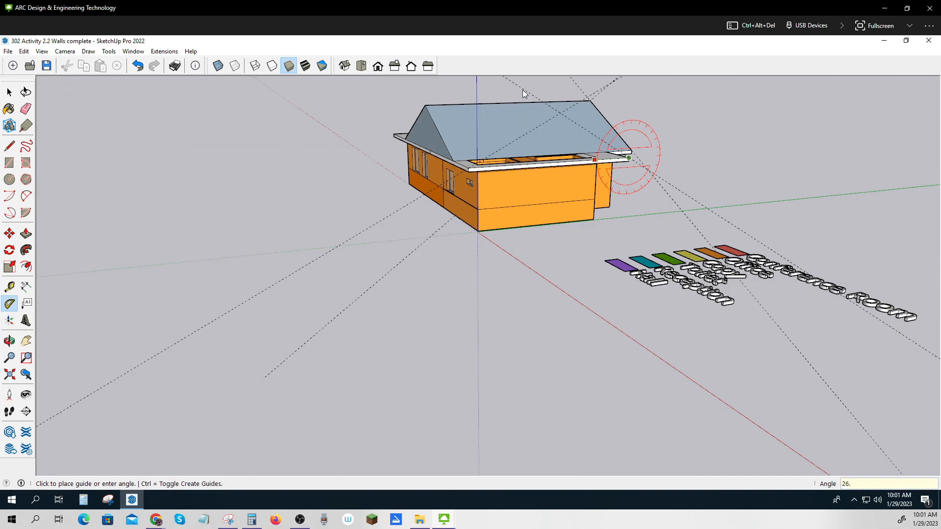
click(522, 89)
Step: Draw a vertical line about 5' 11 11/16" long from the side guides' intersection down to the eave's upper edge
click(9, 145)
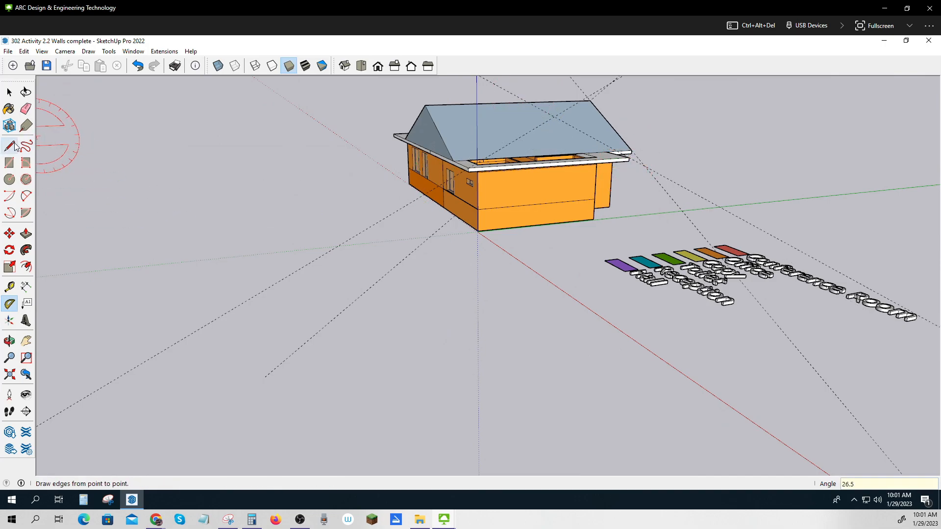
click(554, 116)
click(552, 162)
click(554, 116)
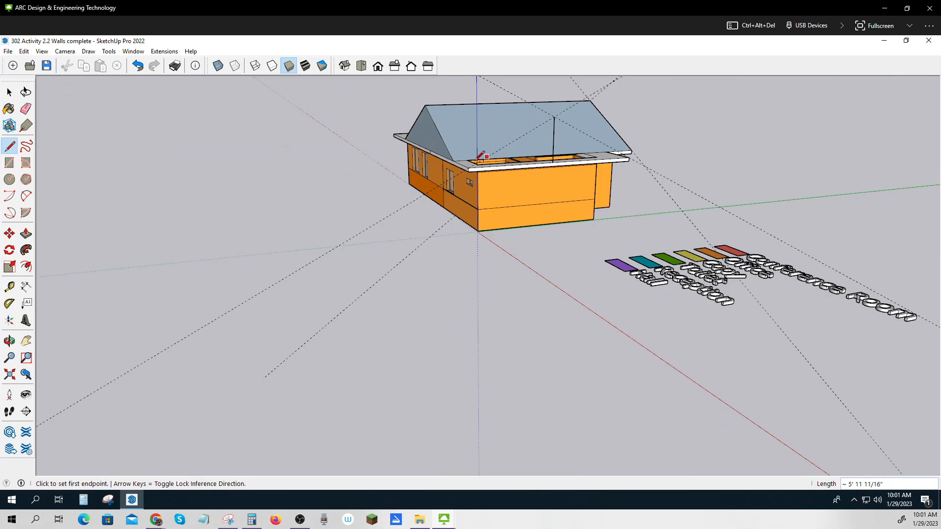
Step: Draw both sloping side gable edges from the eave corners to the apex and erase the vertical centre line
click(468, 168)
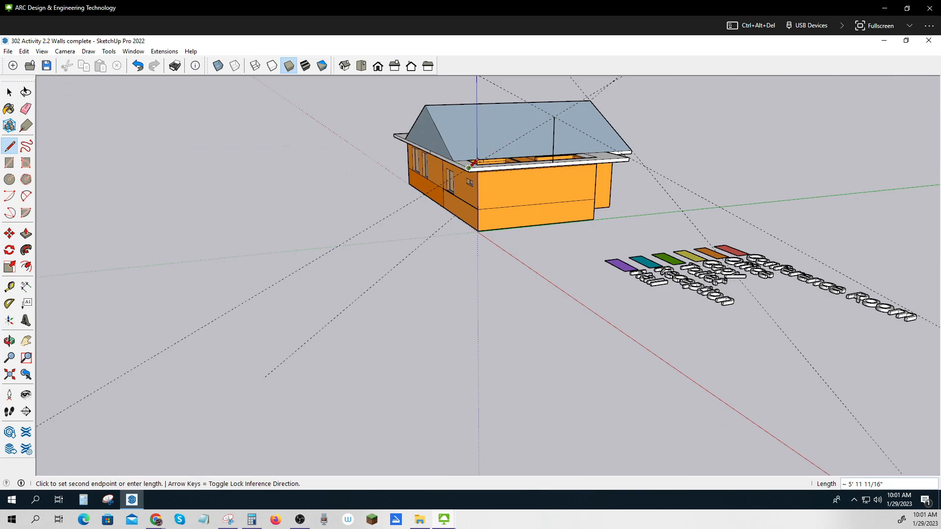
click(555, 116)
click(555, 116)
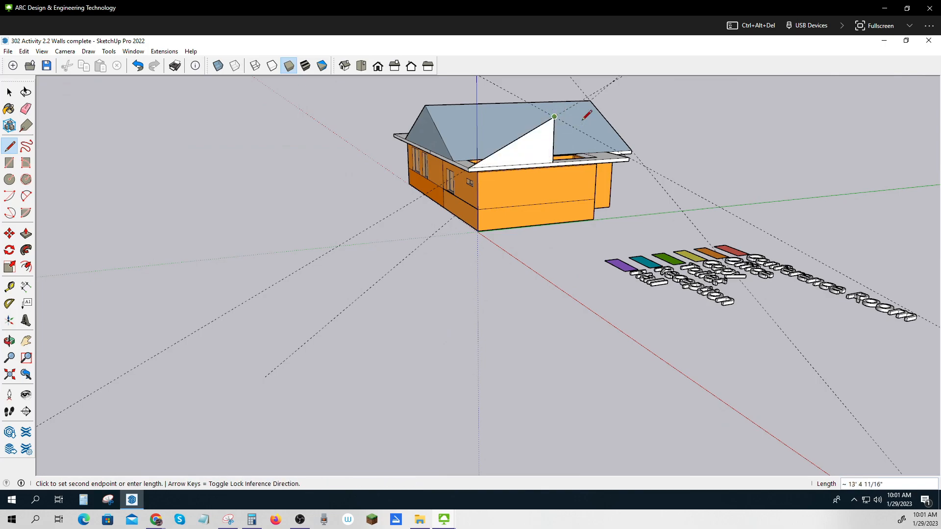
click(631, 154)
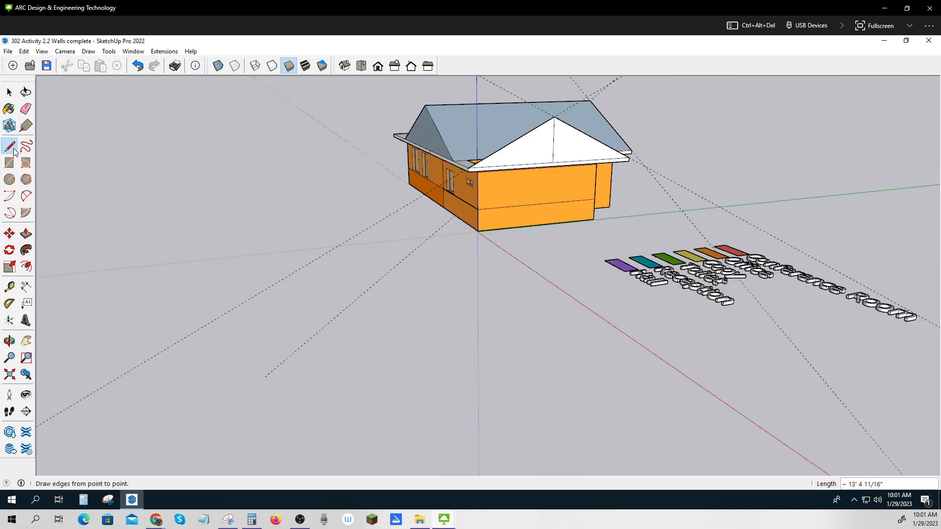
click(26, 108)
drag(546, 151, 557, 149)
Step: Push/Pull the side gable's triangular face about 21' 9" back into the main roof
middle_drag(530, 213, 597, 229)
click(26, 233)
click(564, 157)
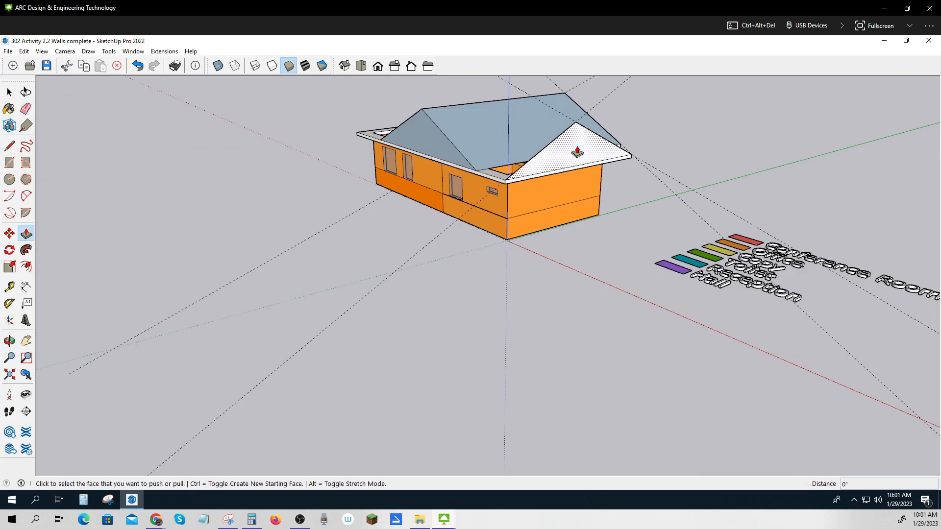
click(475, 149)
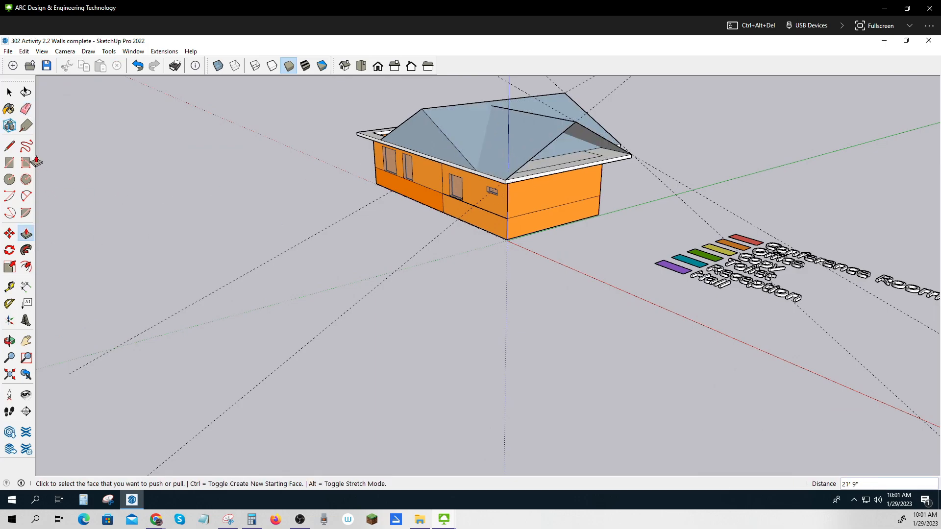
Step: Close the open side gable by drawing a line from its apex to the eave edge, and erase that line
click(10, 146)
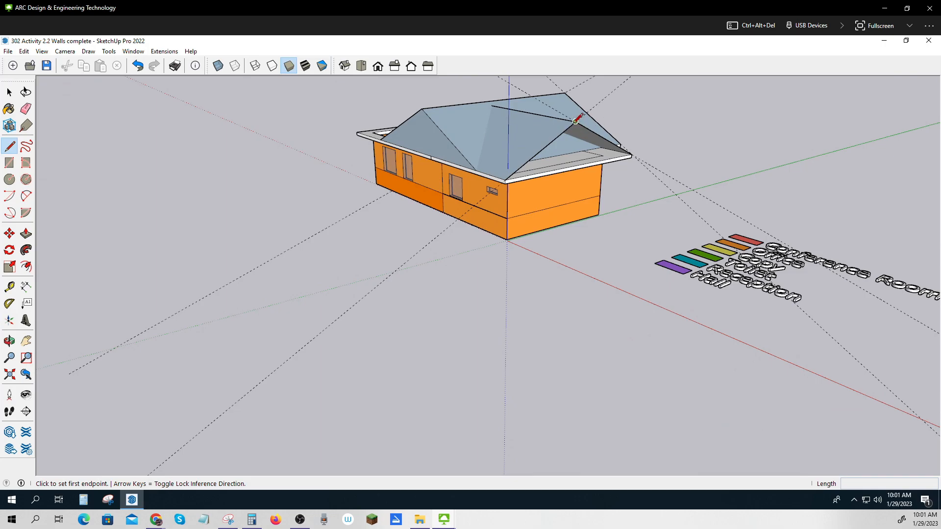
click(576, 121)
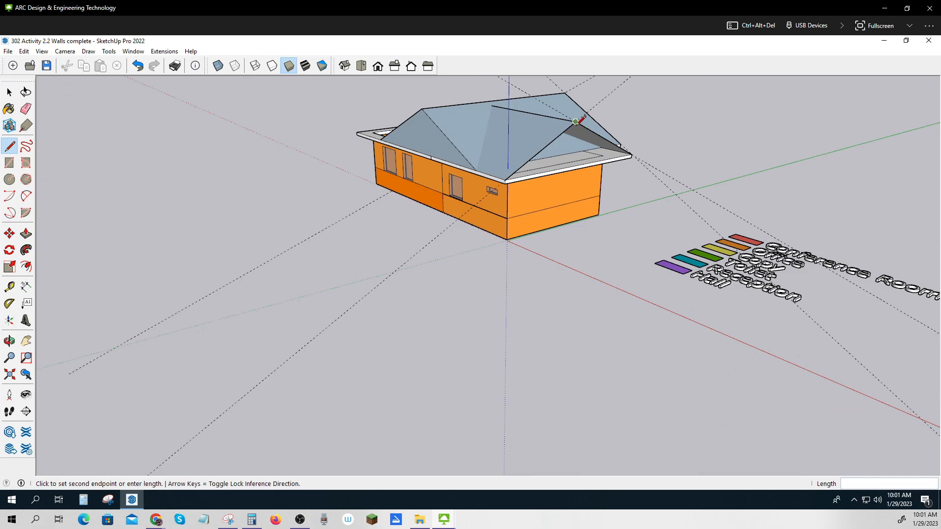
click(574, 166)
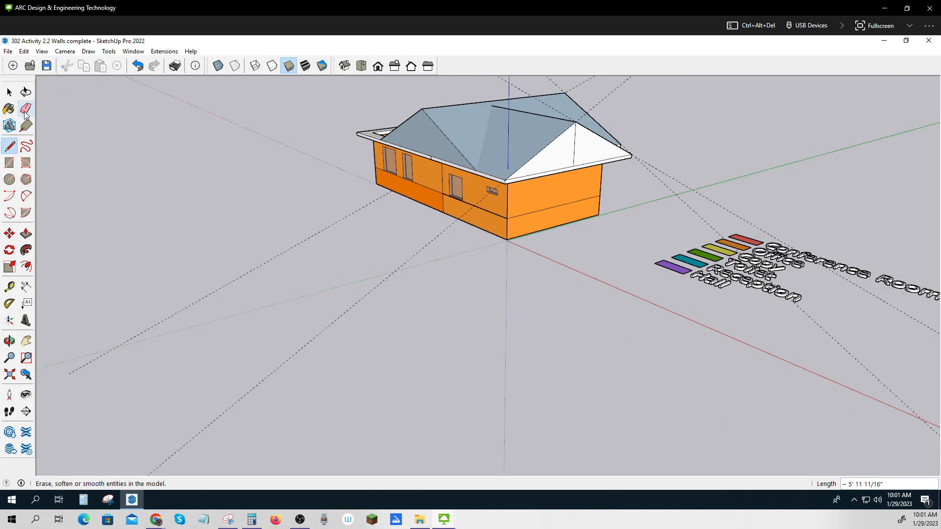
click(25, 108)
click(574, 146)
Step: Try to erase the edge of the small ridge tip that pokes through the main roof's far slope
mouse_move(625, 208)
middle_down()
mouse_move(494, 336)
mouse_move(458, 427)
mouse_move(479, 375)
mouse_move(478, 407)
mouse_move(686, 343)
mouse_move(876, 252)
mouse_move(436, 316)
mouse_move(622, 393)
mouse_move(483, 317)
middle_up()
key(e)
scroll(471, 308, down, 1)
scroll(469, 310, up, 4)
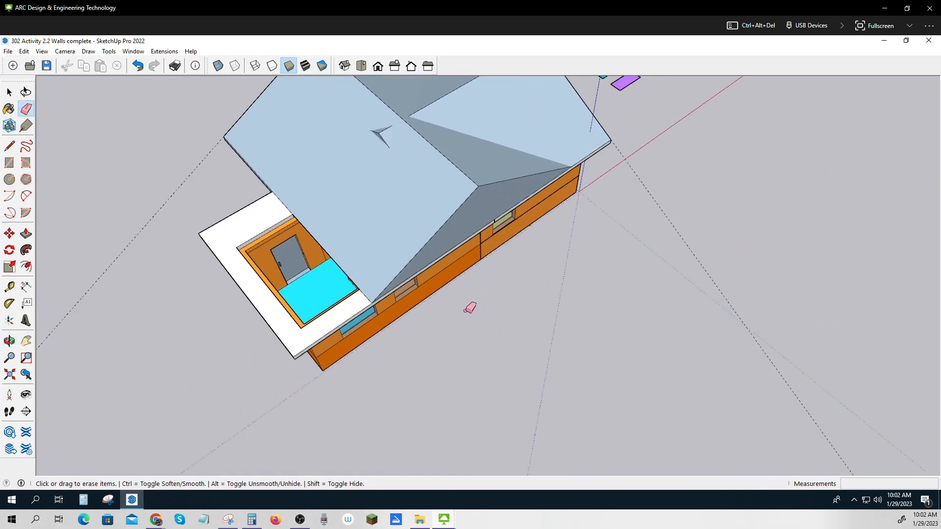
click(382, 131)
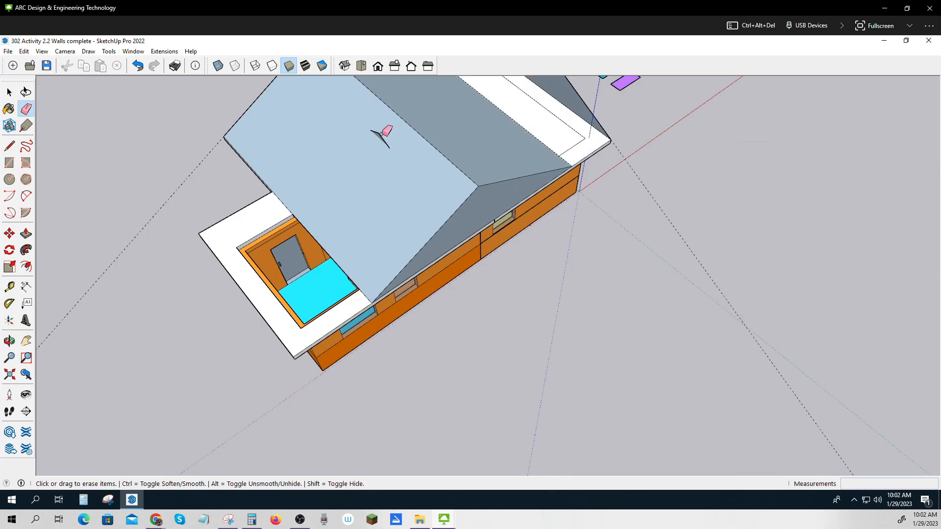
mouse_move(657, 198)
middle_down()
mouse_move(586, 303)
mouse_move(513, 218)
mouse_move(516, 195)
middle_up()
middle_drag(392, 250, 602, 197)
key(e)
Step: Push/Pull the end face of the protruding ridge tip back by about 3' 4 5/8" so it no longer pokes through the main roof
key(p)
mouse_move(212, 223)
middle_down()
mouse_move(396, 235)
mouse_move(438, 139)
middle_up()
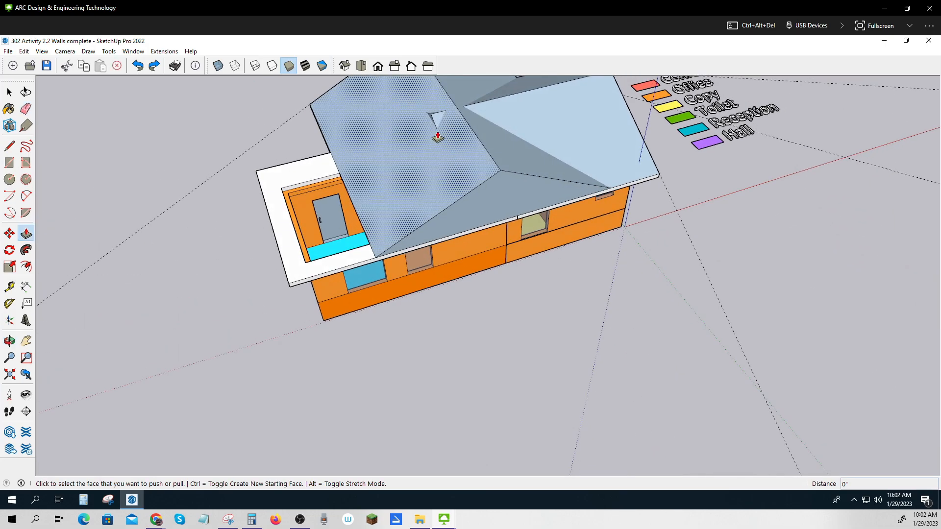
scroll(433, 122, up, 5)
click(434, 114)
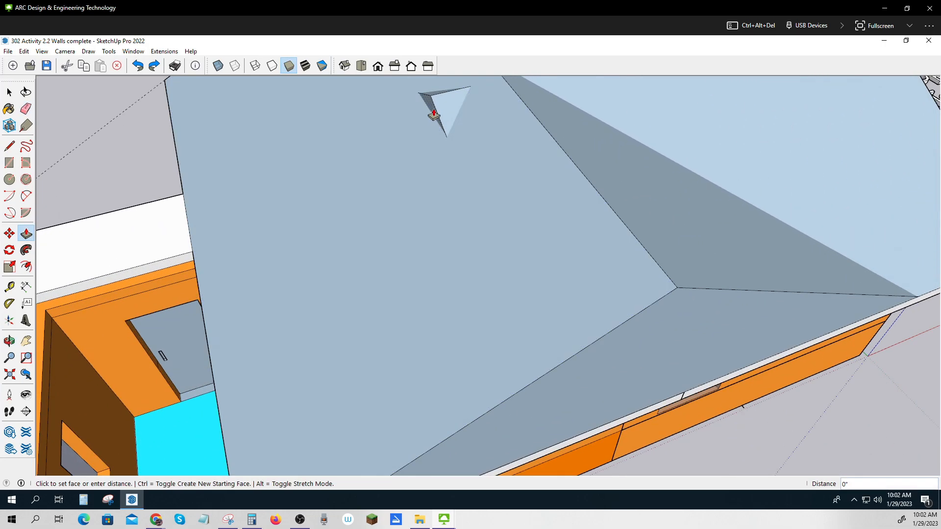
click(516, 95)
scroll(528, 126, down, 8)
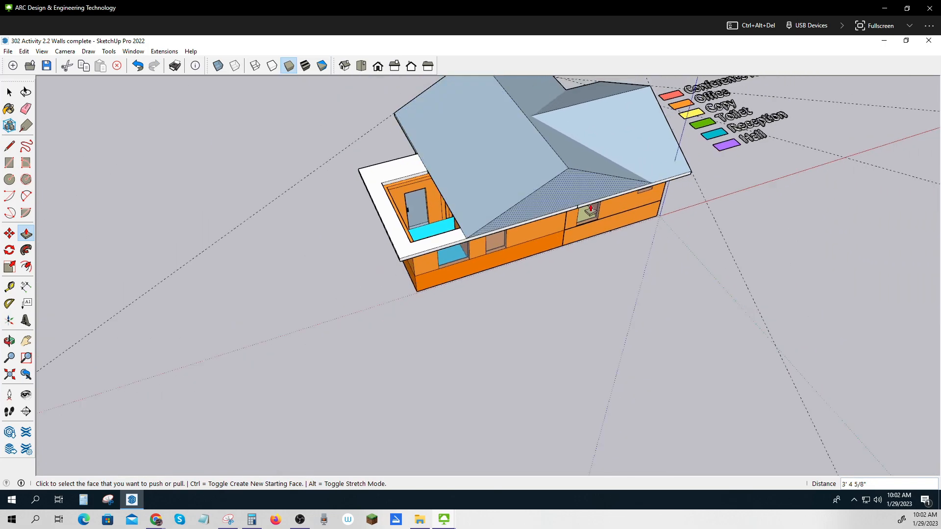
Step: Place a 26.5-degree guide at the small projecting section's upper eave corner beside the entrance recess
middle_drag(813, 250, 730, 374)
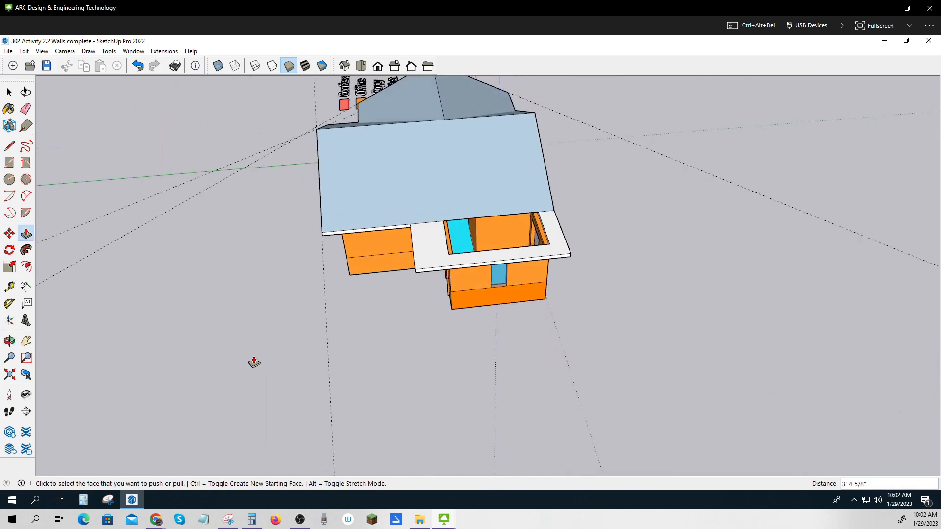
click(9, 304)
middle_drag(553, 386, 515, 273)
scroll(391, 236, down, 3)
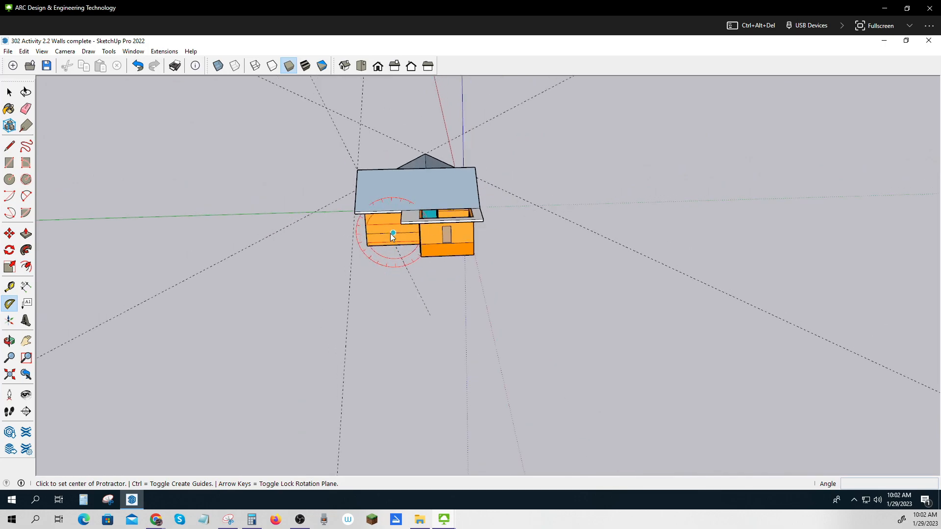
scroll(392, 235, up, 6)
scroll(395, 241, down, 2)
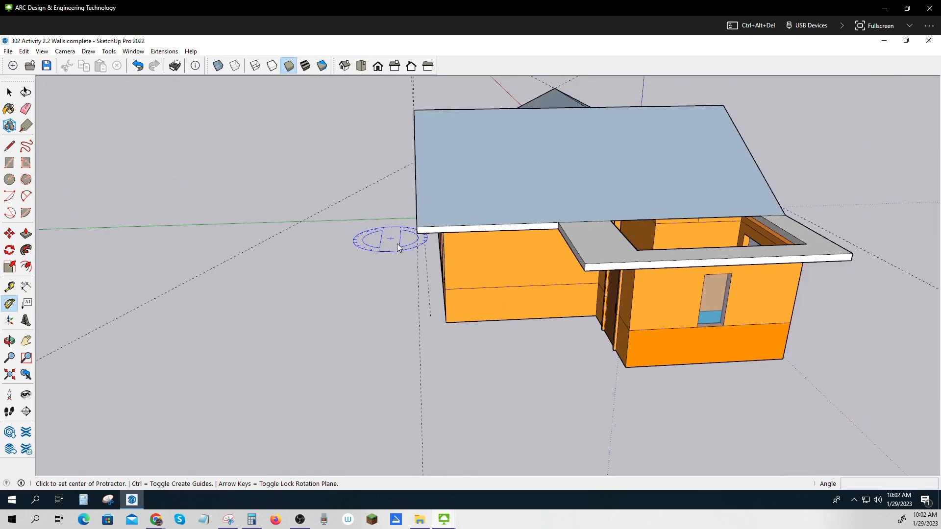
click(586, 263)
click(645, 262)
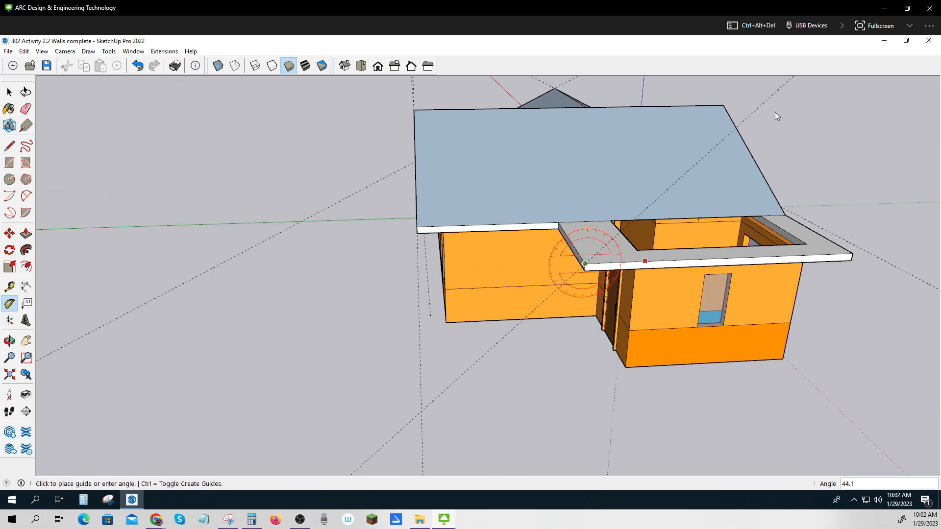
text(26.5)
key(Return)
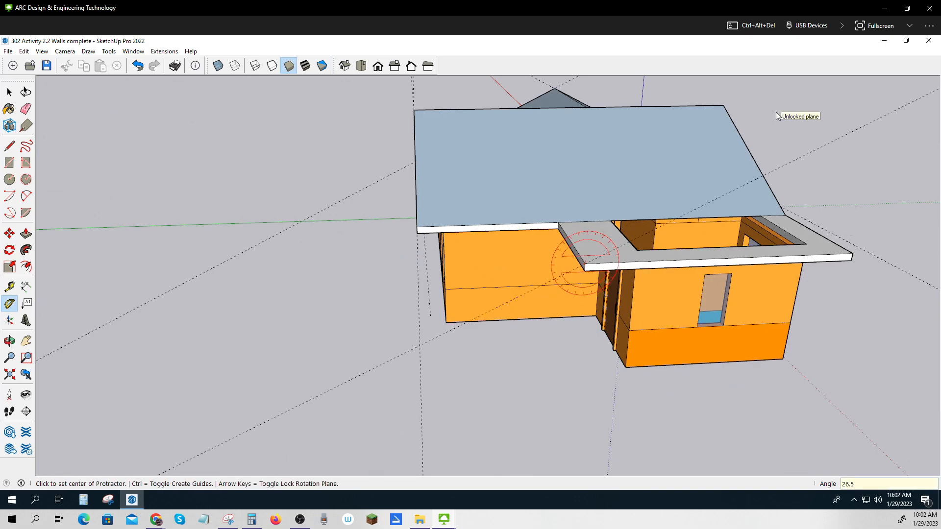
Step: Place a second 26.5-degree guide at the projecting section's outer upper eave corner, sloping back toward the first guide
click(853, 253)
click(785, 257)
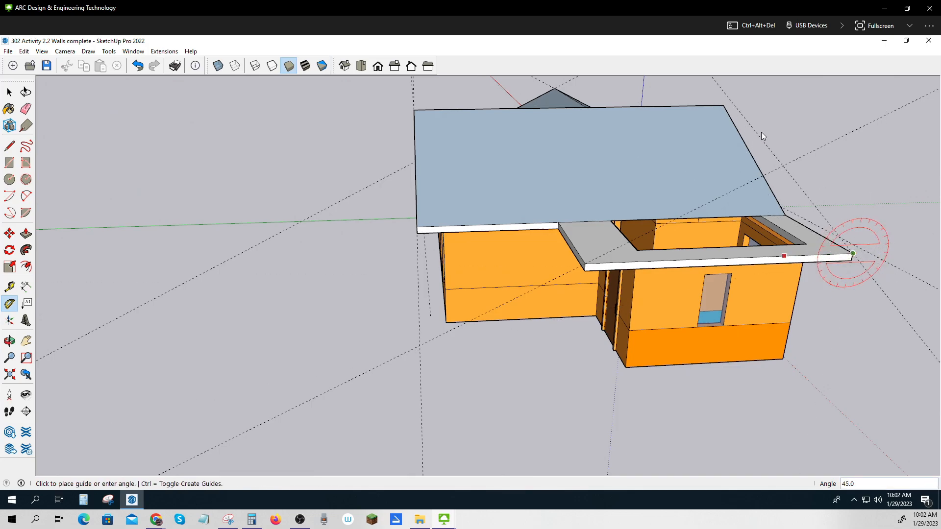
text(26.5)
key(Return)
Step: Draw a vertical line about 4' 5 7/16" long from the projecting section's guide intersection down to its eave's upper edge
key(l)
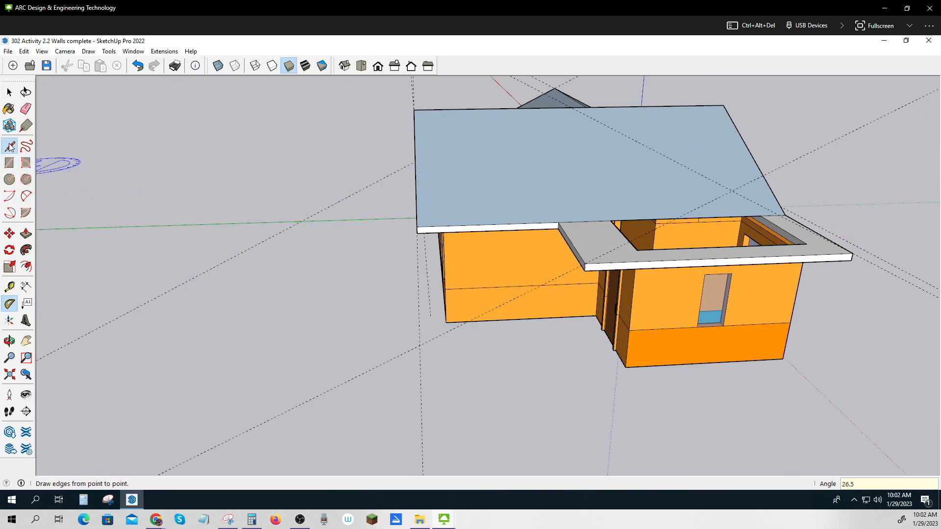
click(732, 192)
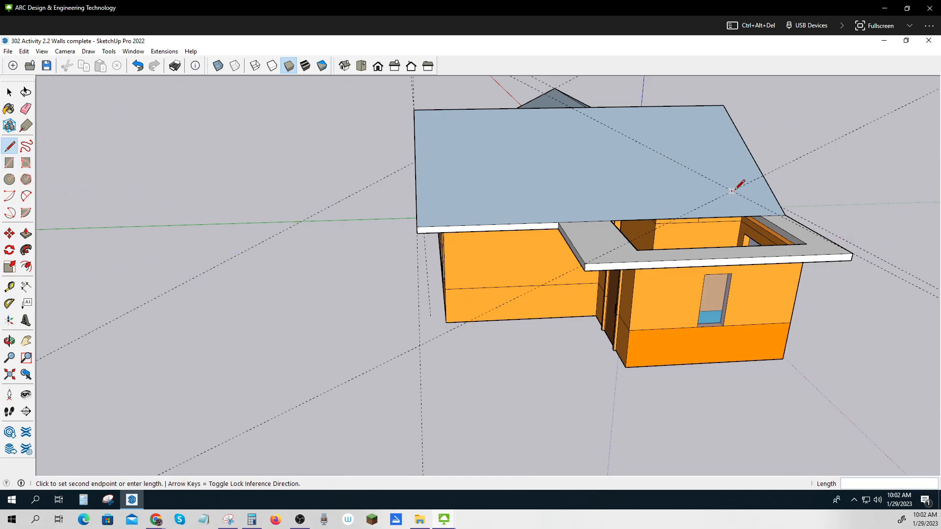
click(722, 259)
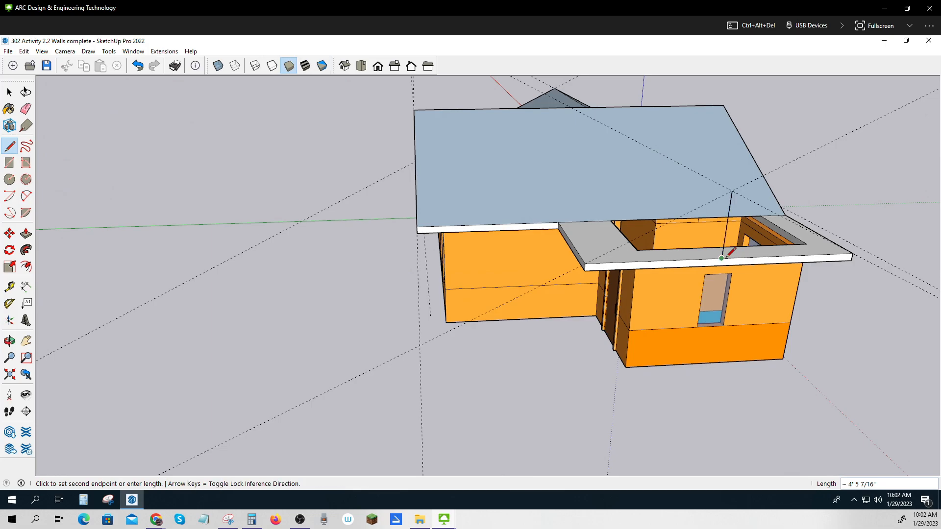
key(Escape)
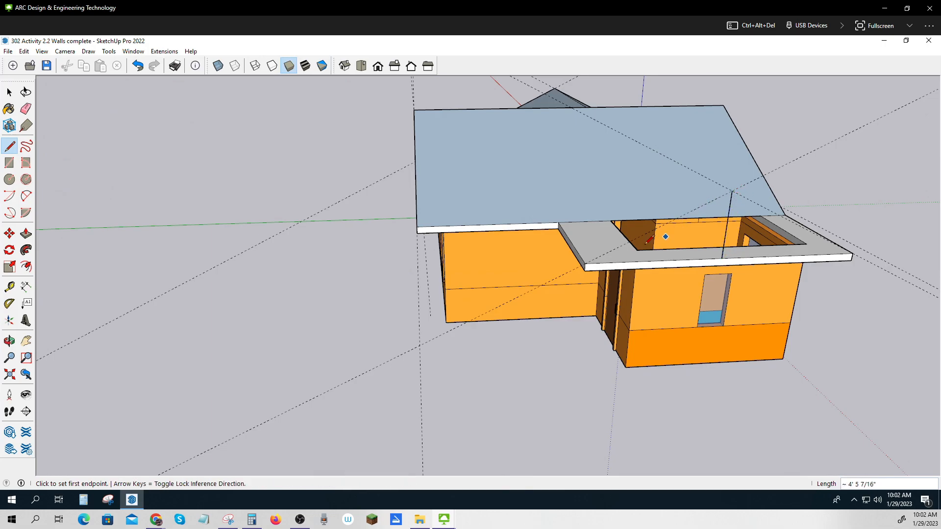
Step: Draw sloped edges from the small projecting section's two eave corners to its apex, and erase the vertical line dividing the gable face
click(586, 264)
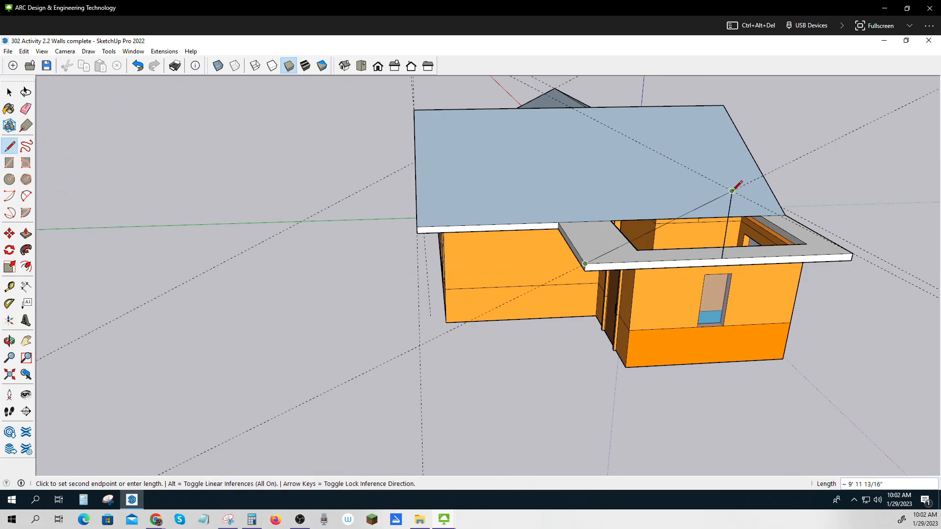
click(732, 192)
click(732, 191)
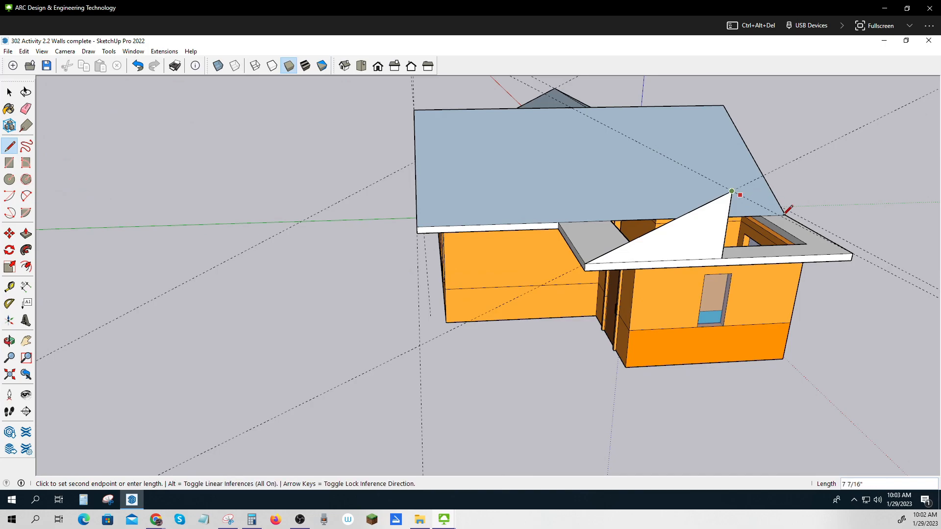
click(853, 255)
click(26, 109)
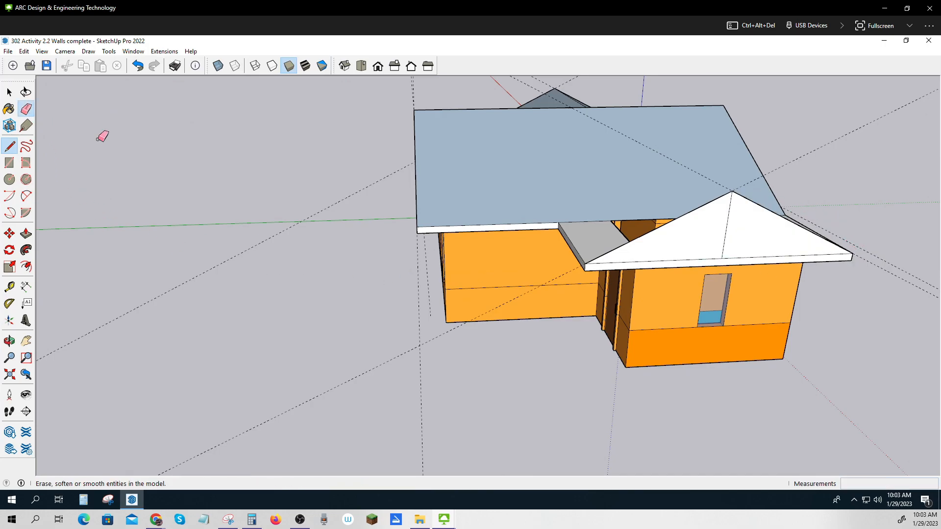
click(729, 231)
Step: Push/Pull the small projecting section's gable face about 14' 6" back until its ridge runs into the main roof
mouse_move(687, 308)
middle_down()
mouse_move(834, 330)
mouse_move(784, 326)
middle_up()
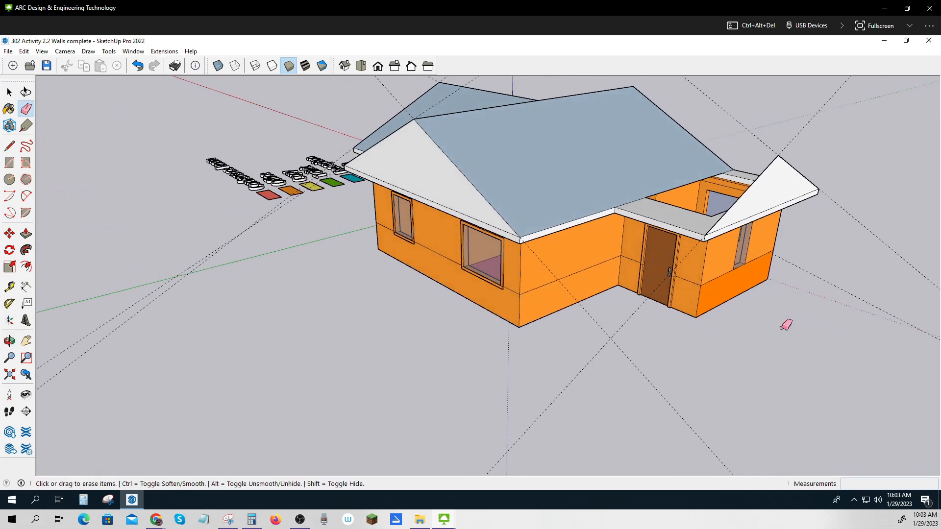
click(26, 233)
click(785, 189)
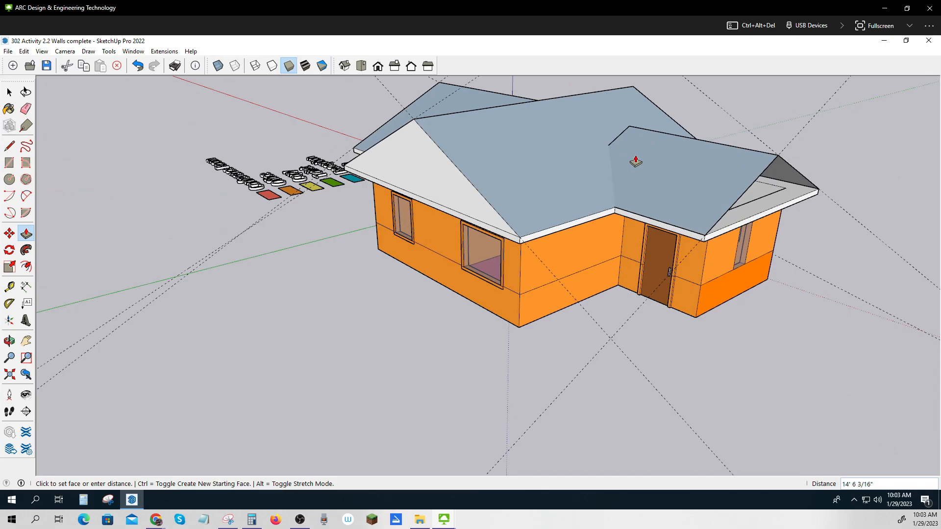
middle_drag(605, 151, 676, 263)
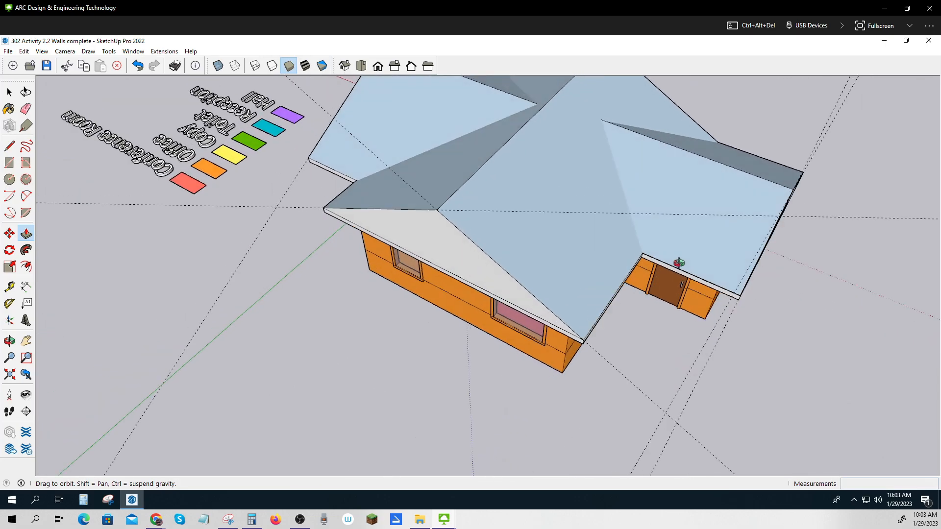
click(569, 199)
Step: Close the projecting section's open gable end by drawing a vertical line from apex to eave, and erase that line, keeping the face
middle_drag(578, 212, 583, 167)
click(9, 146)
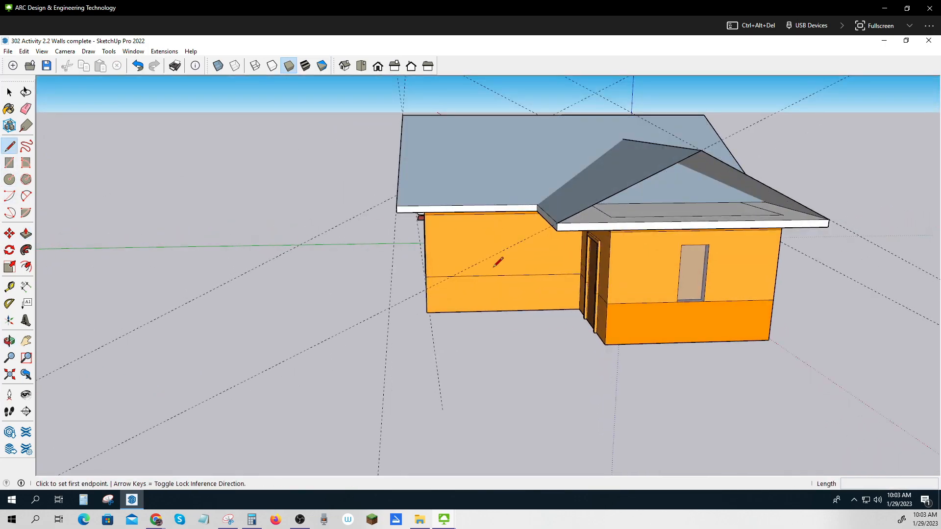
click(702, 150)
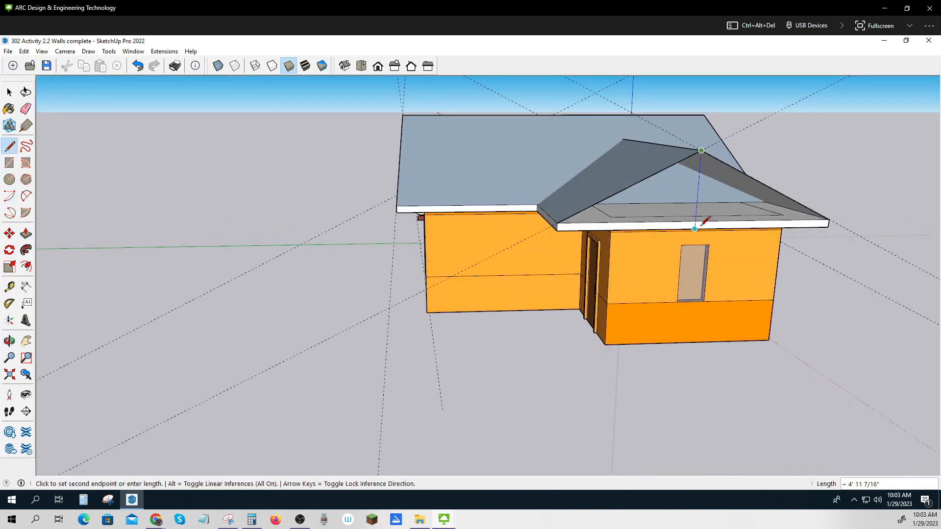
click(695, 221)
click(26, 109)
click(695, 201)
Step: Save the model and save it again as 302 Activity 2.2 Roof Complete, replacing the existing file
mouse_move(674, 450)
middle_down()
mouse_move(733, 468)
mouse_move(636, 418)
mouse_move(658, 371)
mouse_move(655, 391)
mouse_move(256, 384)
middle_up()
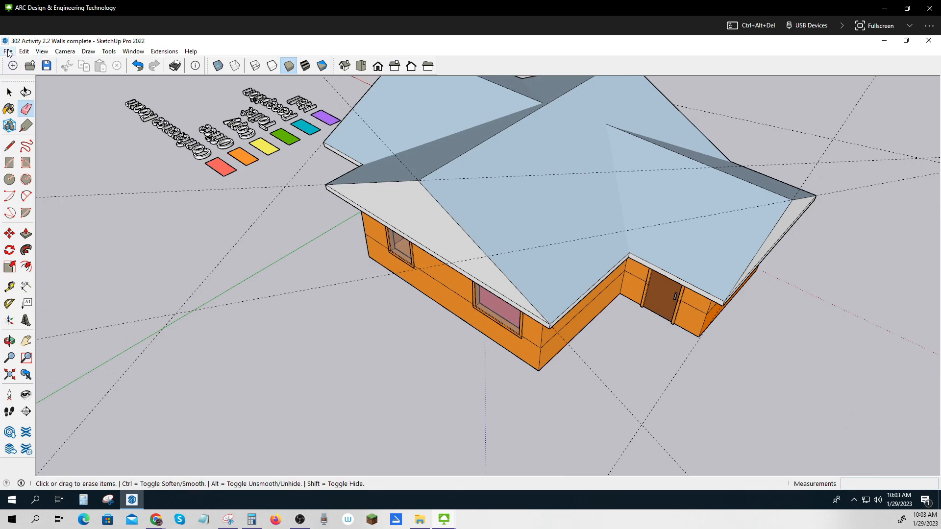
click(8, 51)
click(19, 97)
click(7, 51)
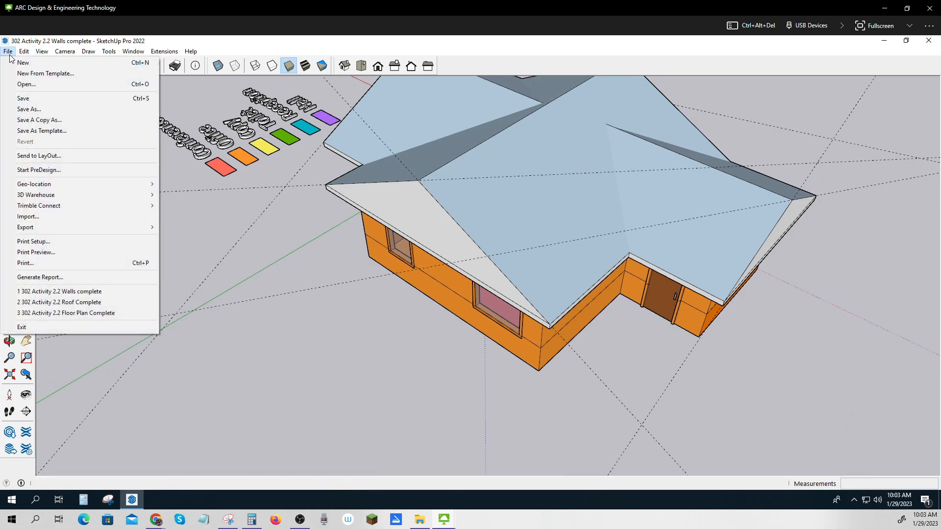
click(21, 109)
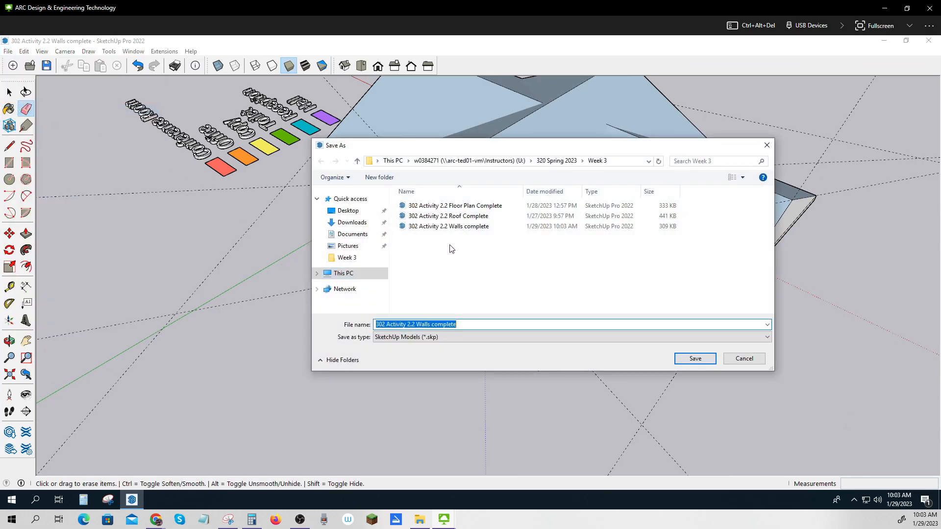
click(470, 217)
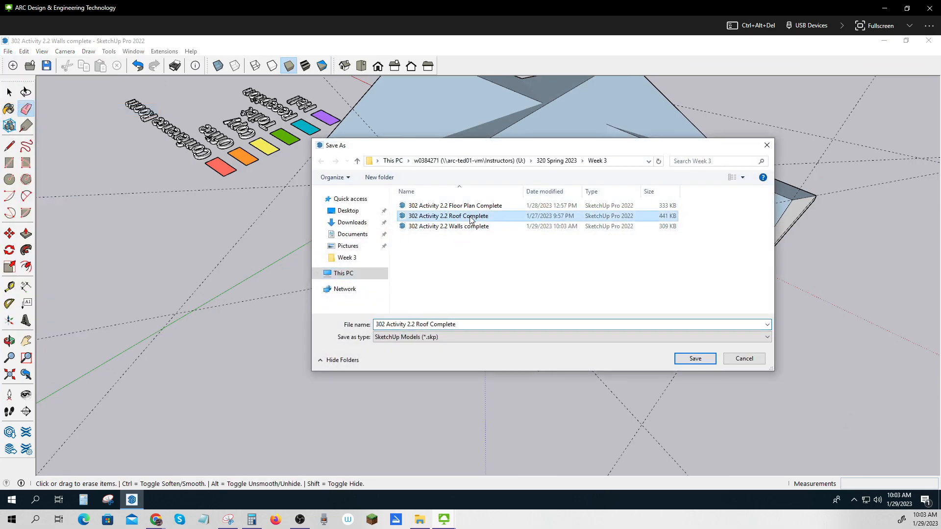
click(707, 363)
click(493, 269)
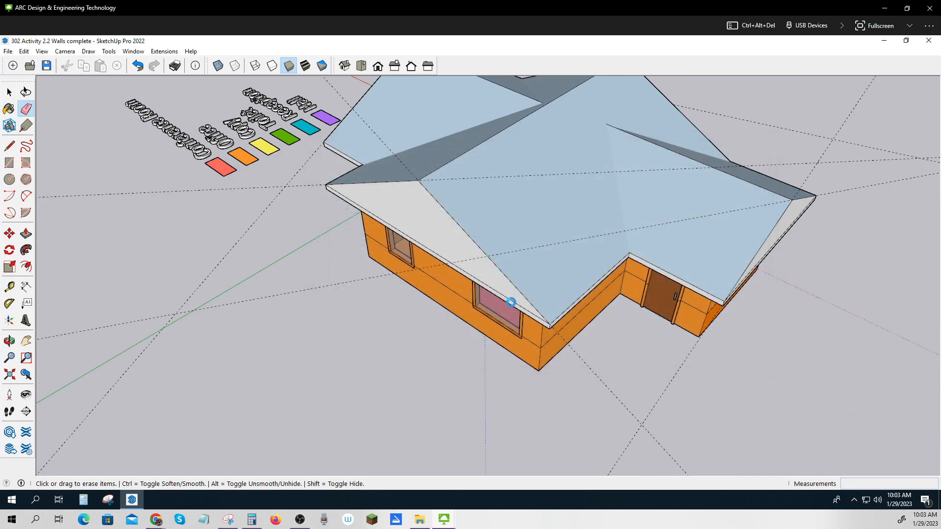
Step: Intersect the small projecting section's two roof slopes with the model to create valley edges along the main roof
middle_drag(683, 384, 675, 245)
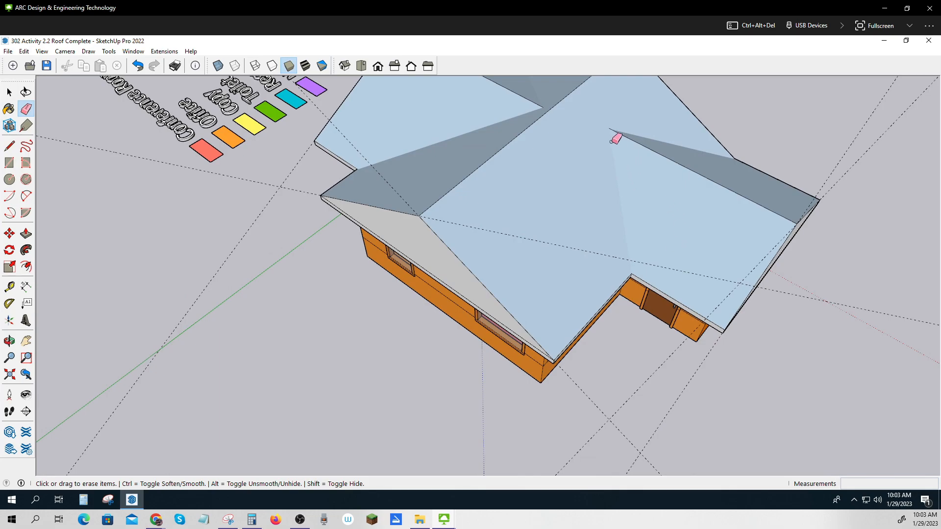
key(ctrl)
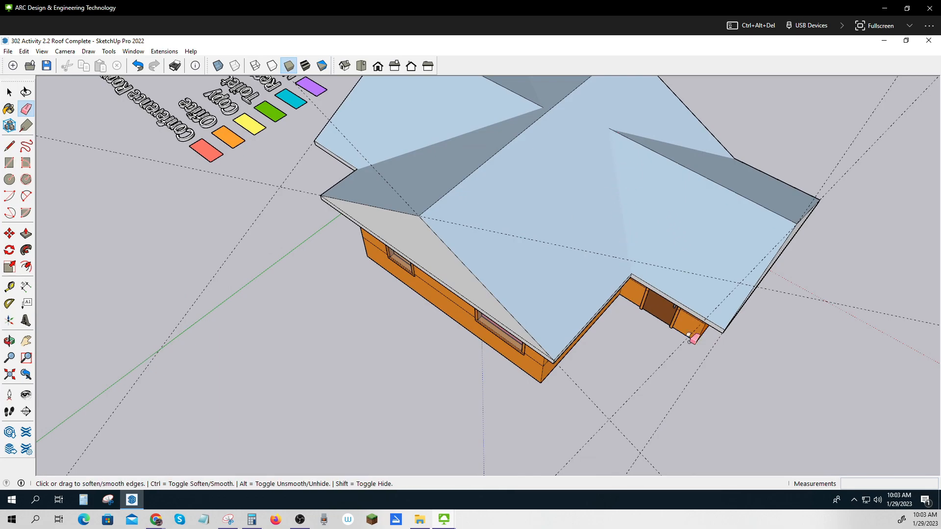
middle_drag(792, 374, 657, 258)
scroll(790, 386, down, 5)
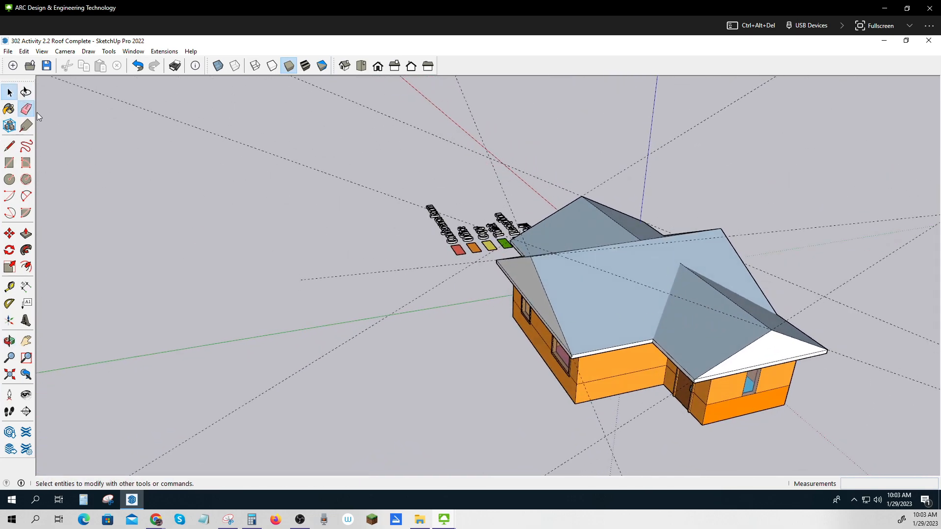
click(9, 91)
click(719, 322)
ctrl+click(768, 316)
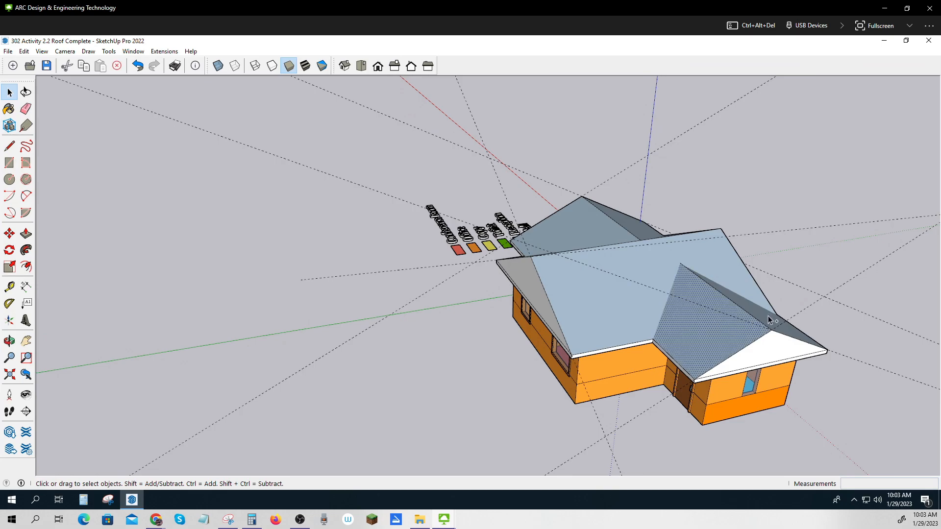
right_click(710, 337)
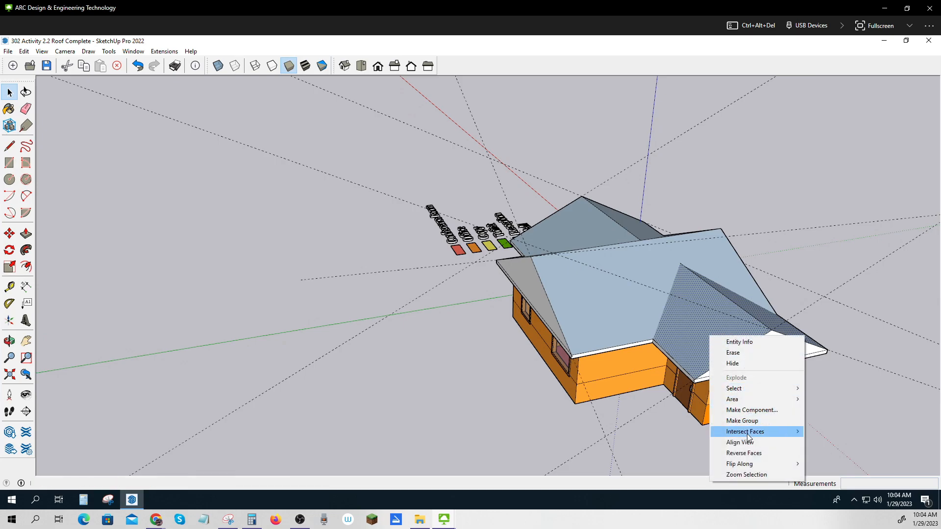
mouse_move(747, 434)
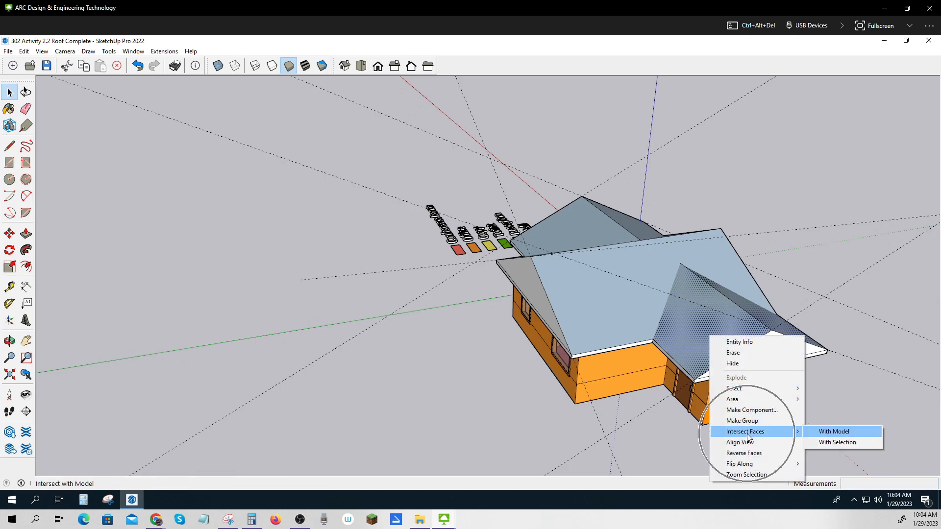
click(834, 434)
Step: Select the projecting section's slope above the entrance to check that it is separate from the main roof slope
scroll(676, 301, up, 2)
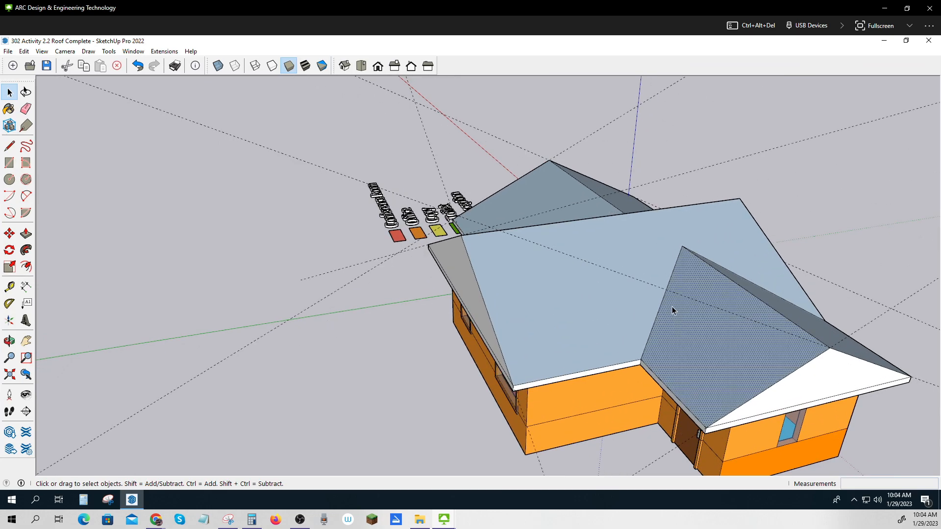
click(657, 255)
middle_drag(627, 349, 735, 399)
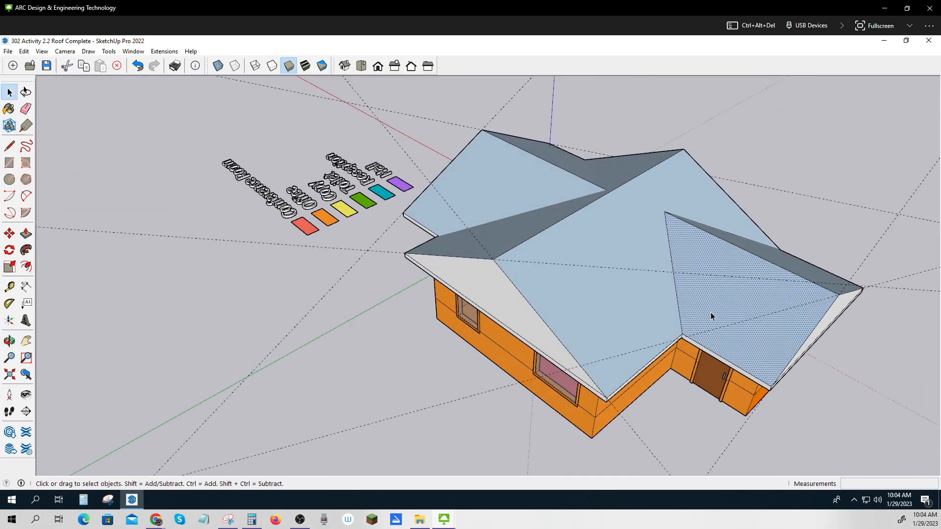
click(899, 381)
click(746, 304)
right_click(730, 311)
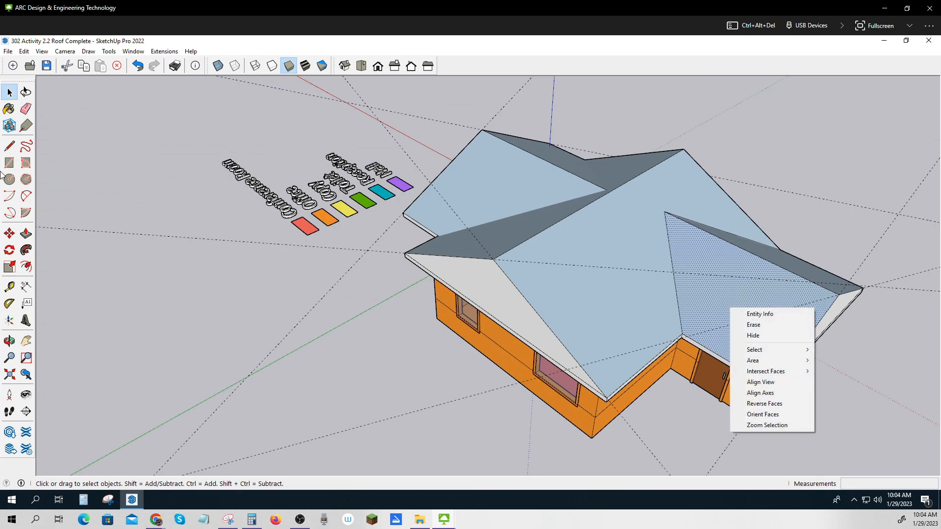
Step: Preview area labels on the projecting section's slope and the main roof slopes on both sides of the building, without placing any text
click(26, 303)
click(729, 292)
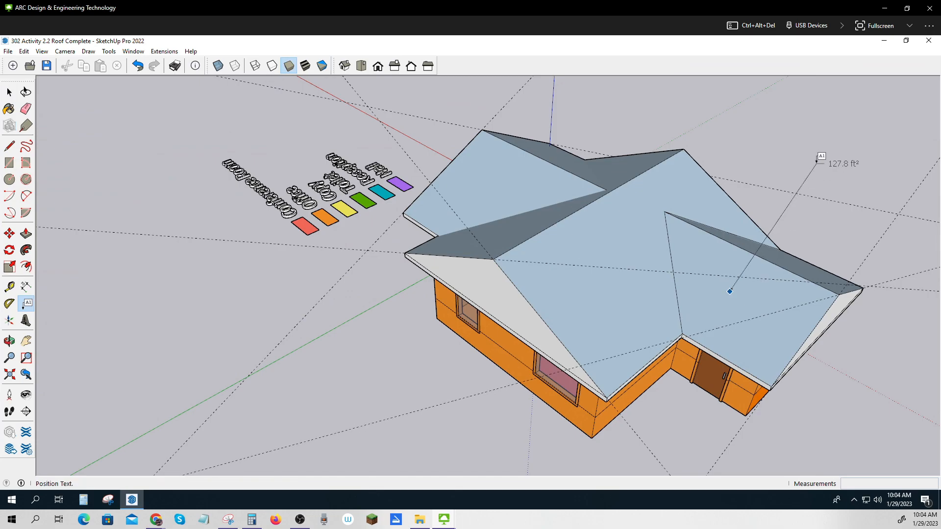
key(Escape)
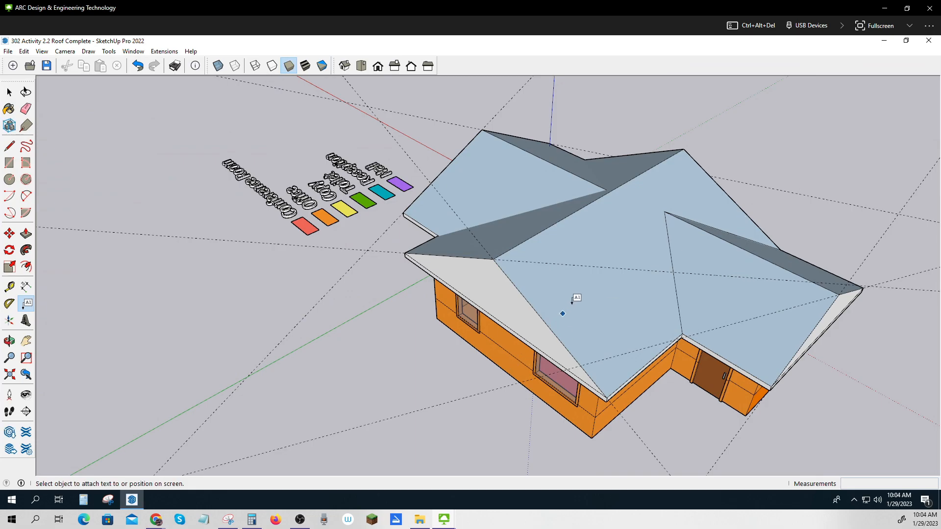
click(573, 304)
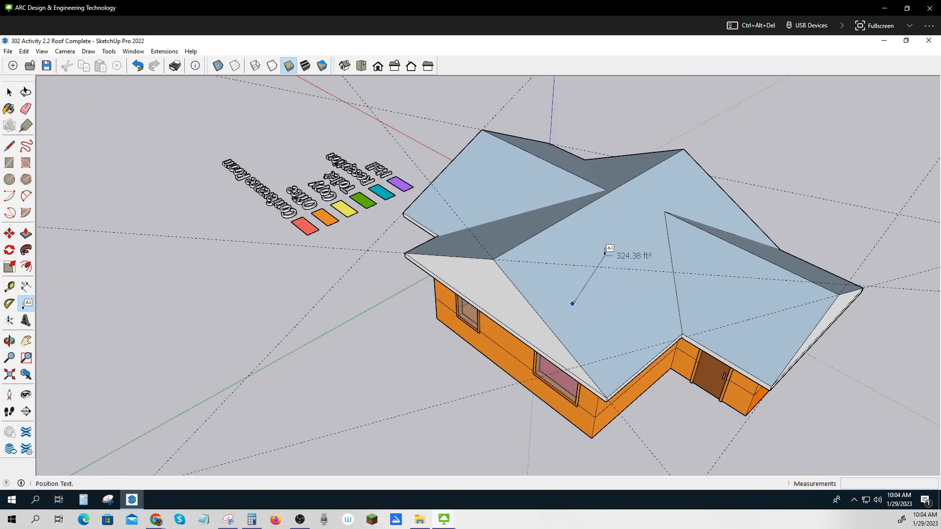
key(Escape)
middle_drag(456, 343, 711, 361)
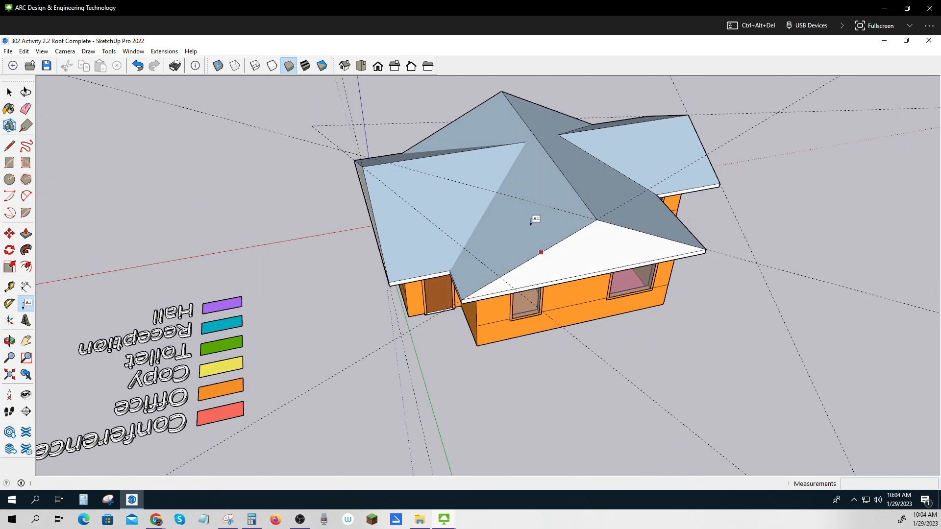
click(529, 222)
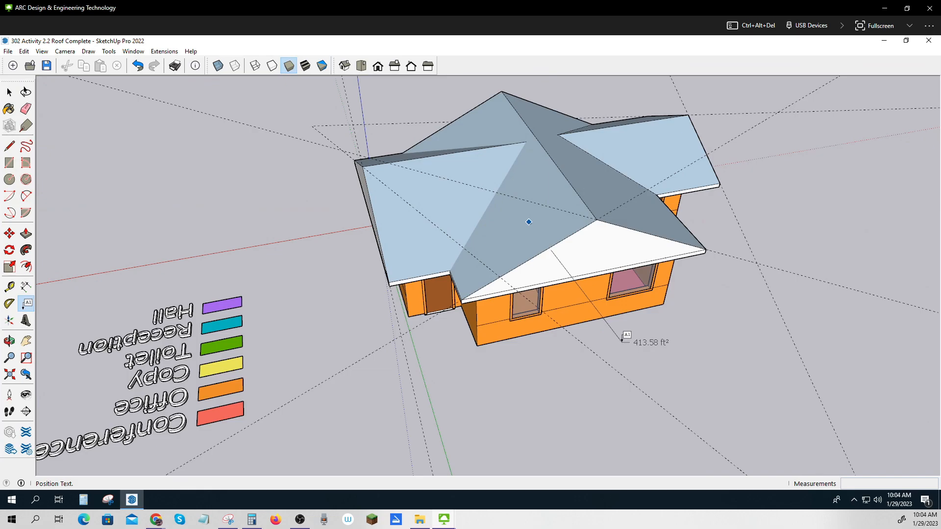
key(Escape)
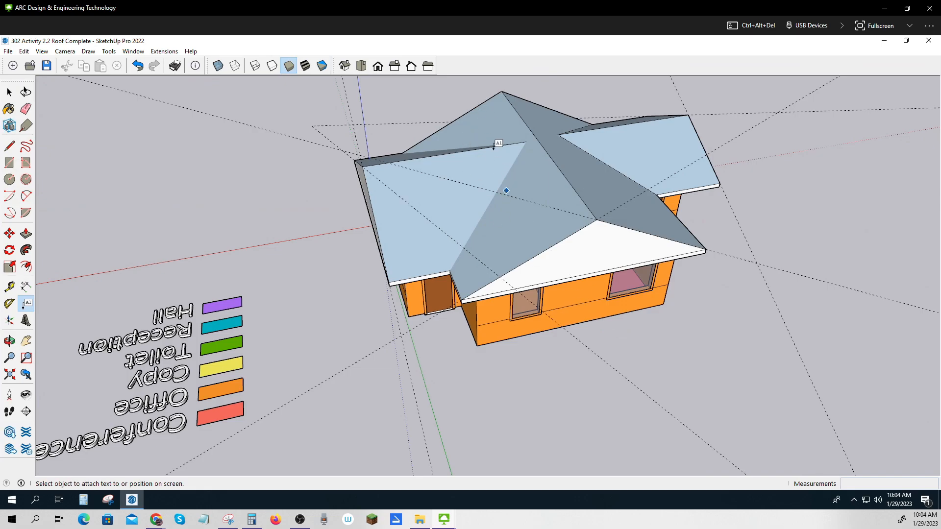
Step: Intersect the two roof slopes of the projecting section on the building's opposite side with the model to create its valley edges
click(9, 92)
click(421, 219)
middle_drag(316, 295, 405, 204)
click(399, 169)
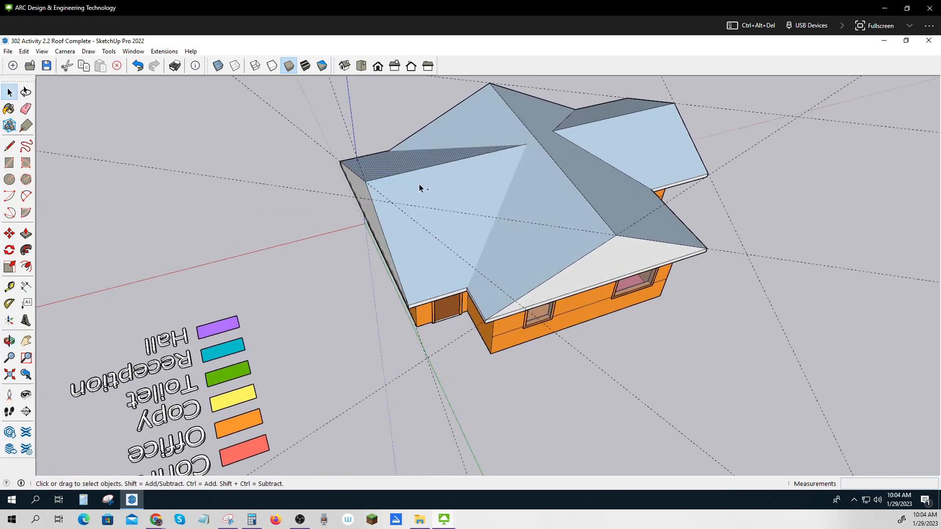
click(423, 193)
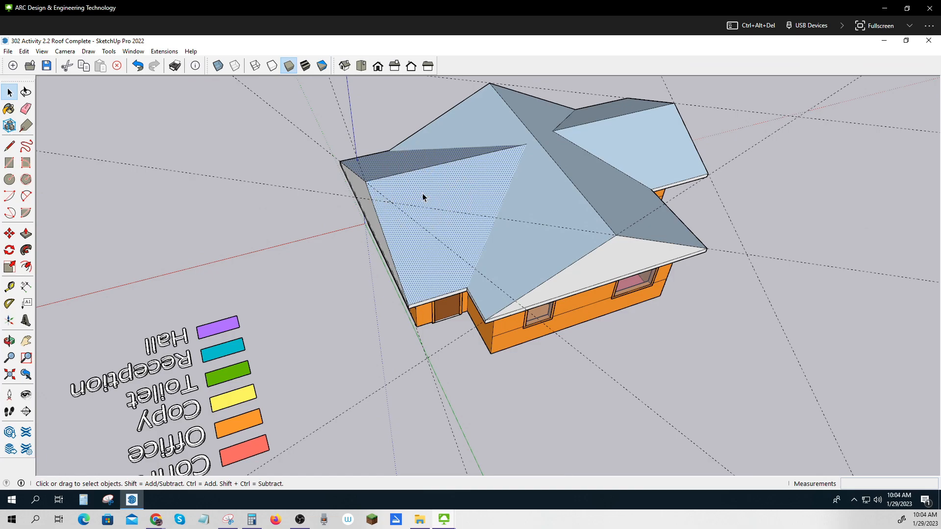
right_click(423, 195)
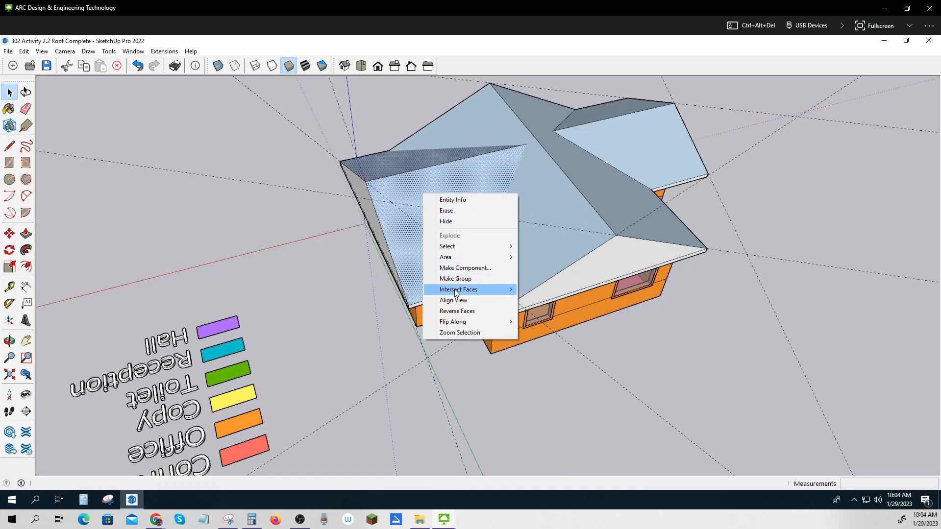
mouse_move(454, 290)
click(551, 291)
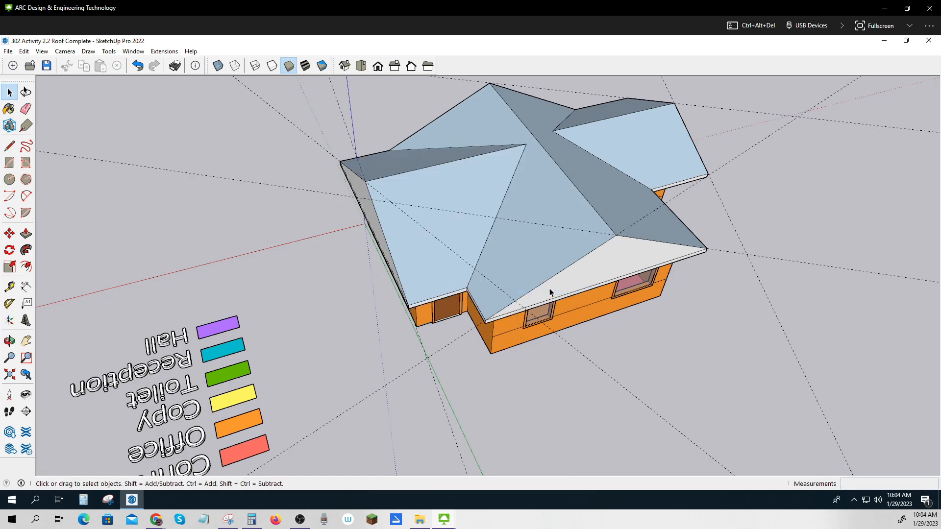
Step: Select the opposite projecting section's slope above the door and inspect its separation from the main roof
click(466, 187)
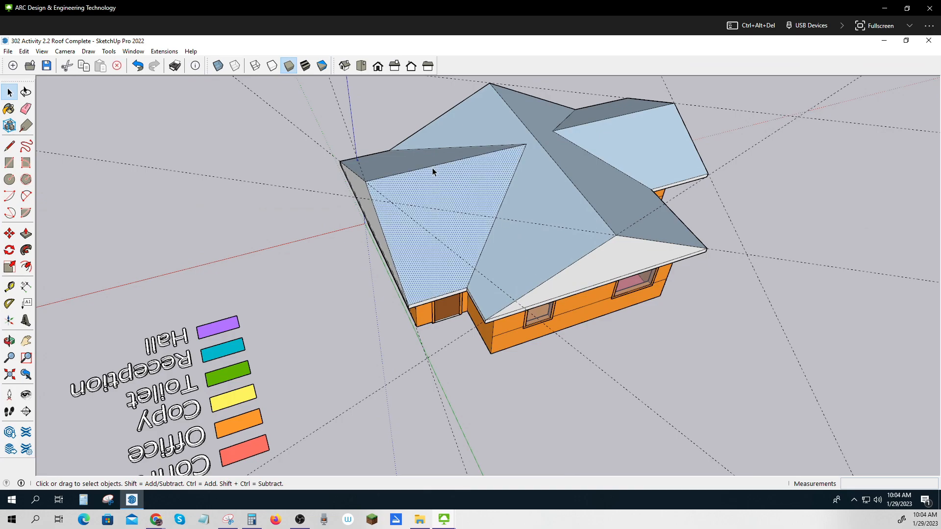
right_click(443, 184)
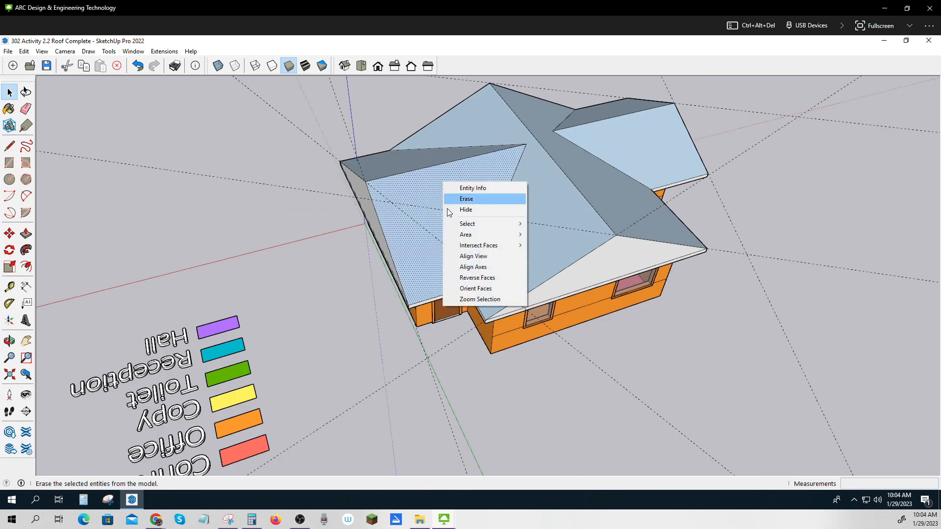
click(216, 304)
middle_drag(229, 343, 228, 244)
click(289, 291)
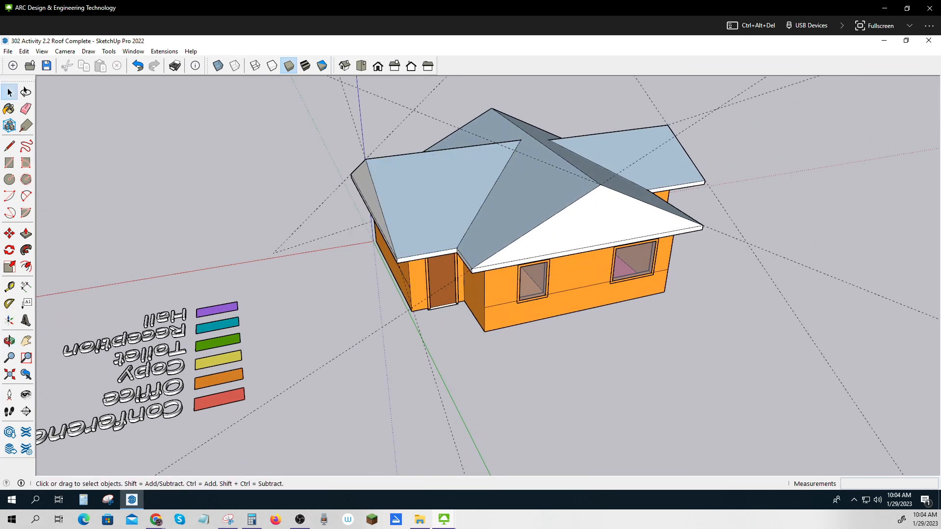
Step: Select the main roof's triangular end face, then the projecting section's triangular end face, and inspect the intersected roof from all sides
middle_drag(480, 419, 686, 392)
middle_drag(363, 395, 505, 285)
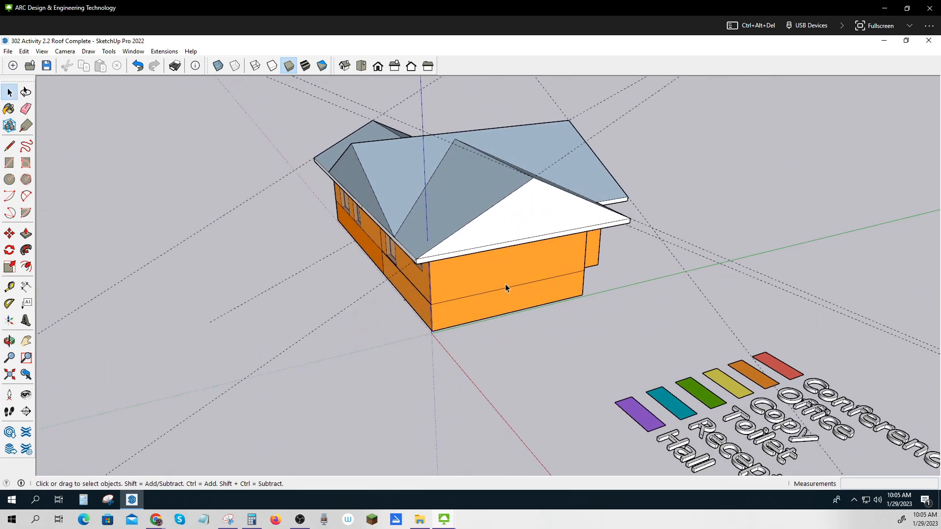
click(533, 212)
click(533, 212)
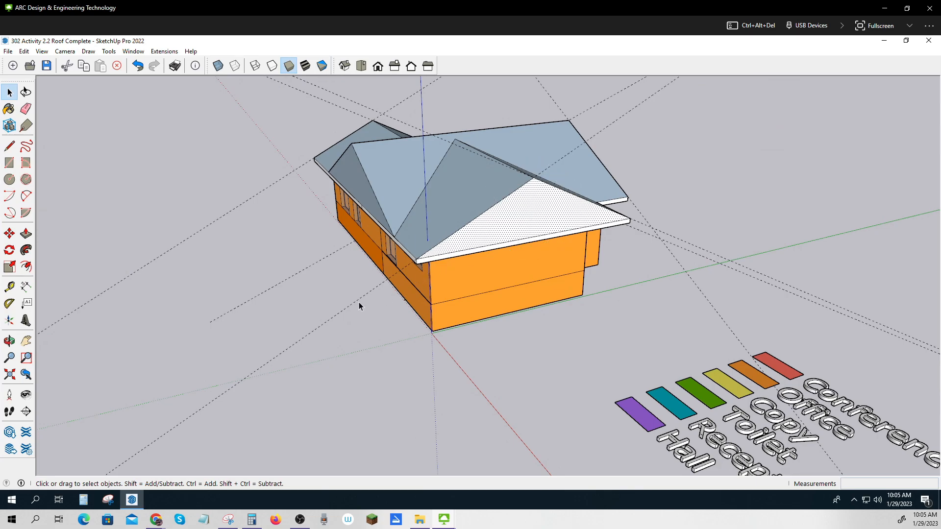
click(366, 187)
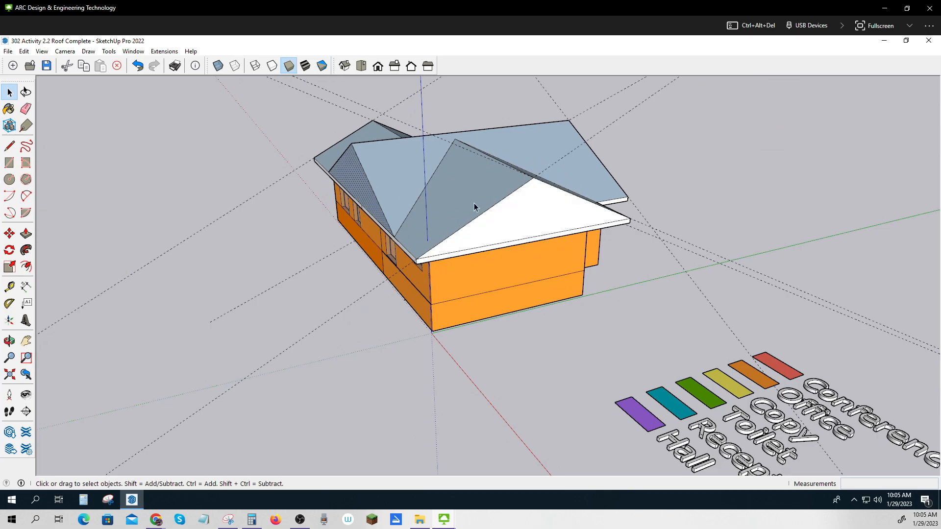
middle_drag(514, 288, 543, 328)
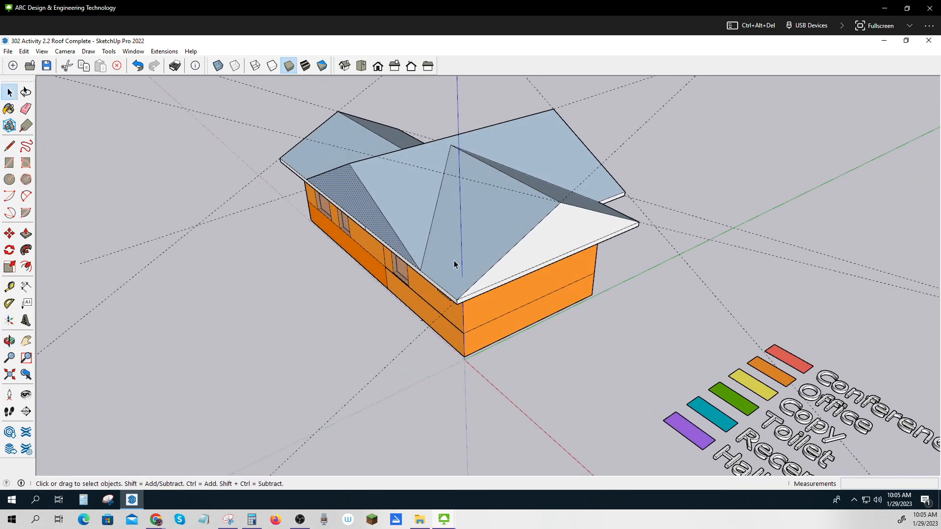
middle_drag(529, 265, 655, 387)
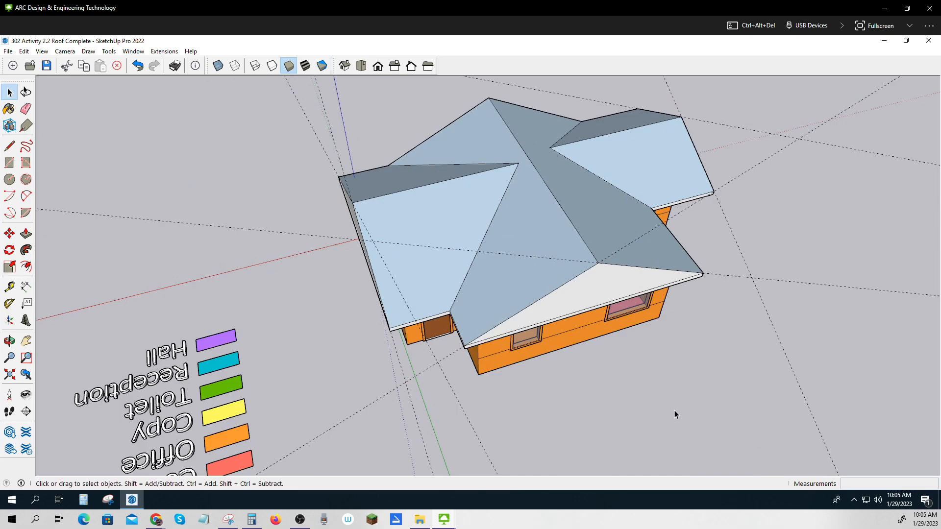
middle_drag(688, 397, 665, 306)
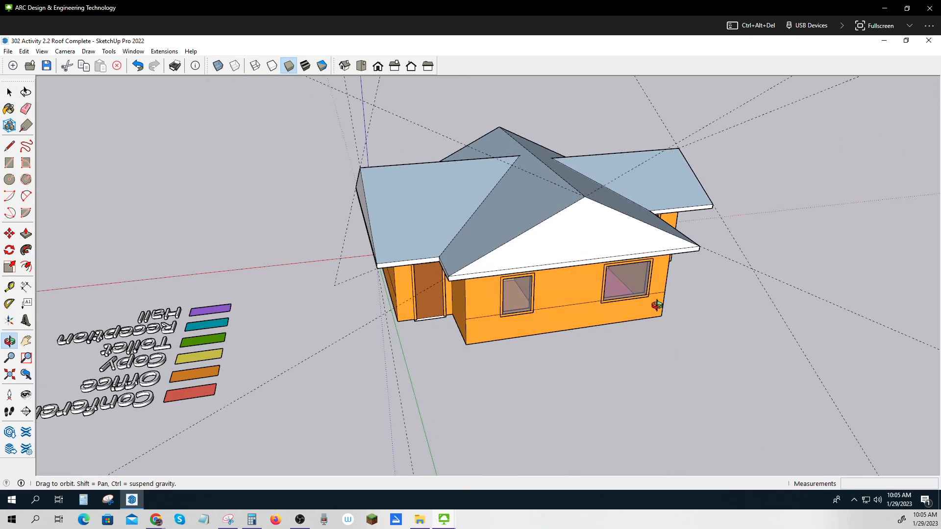